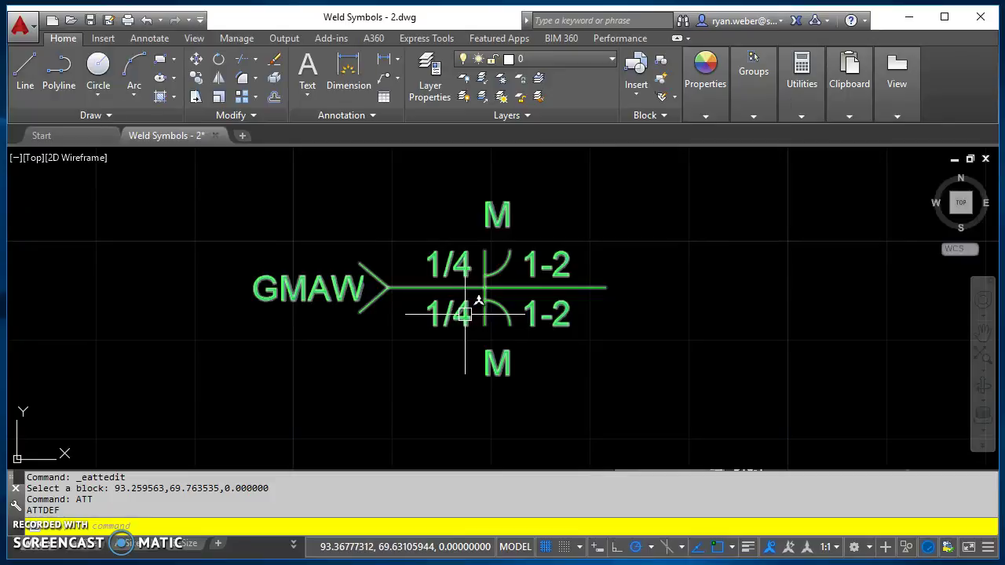
Change the weld symbol's upper SIZE to 1/8 and LENGTH_-_PITCH to 2-4 in the attribute editor.
{"action": "double_click", "coordinate": [462, 315]}
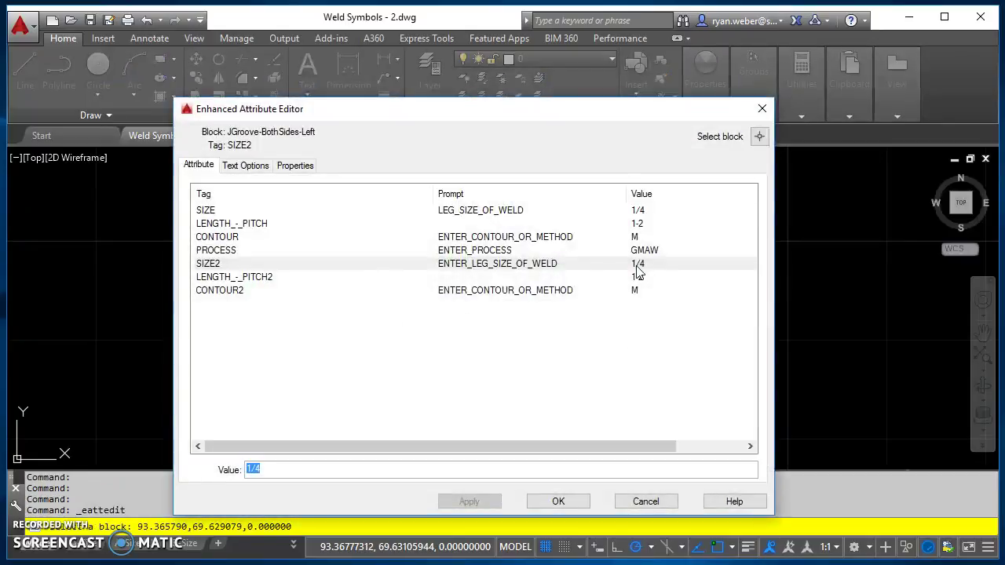
{"action": "left_click", "coordinate": [642, 212]}
{"action": "left_click", "coordinate": [283, 471]}
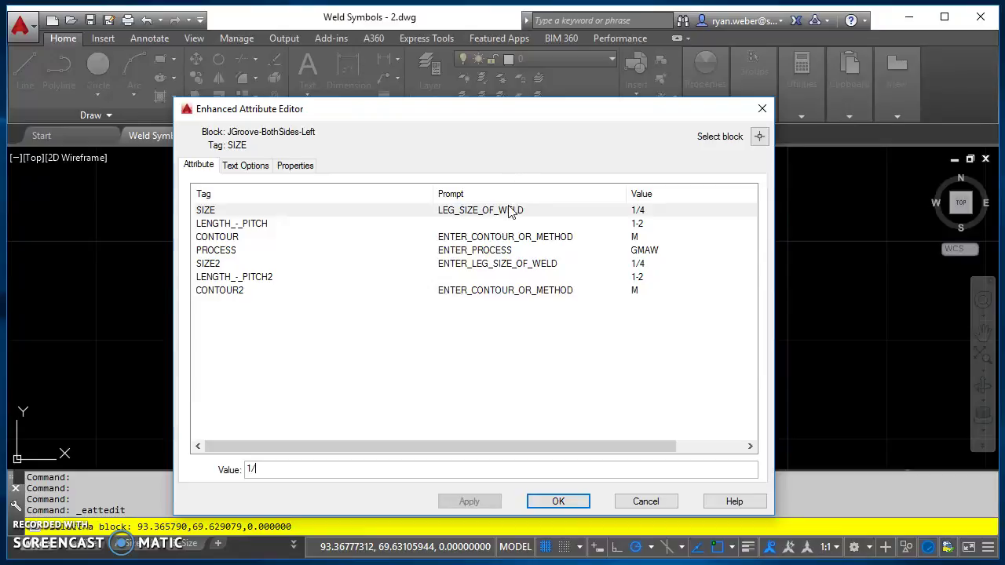
{"action": "type", "text": "8"}
{"action": "key", "text": "Return"}
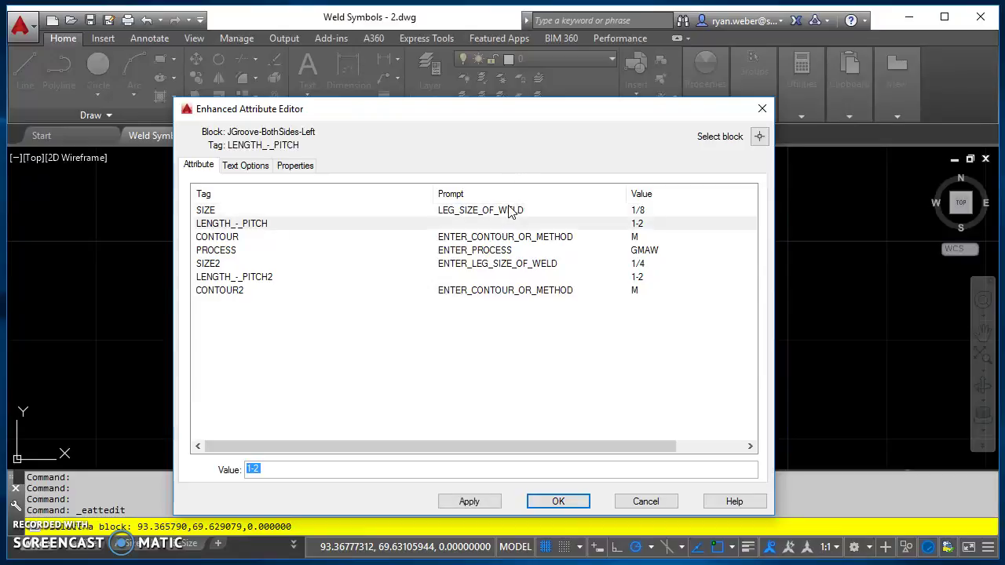
{"action": "type", "text": "2-4"}
{"action": "key", "text": "Return"}
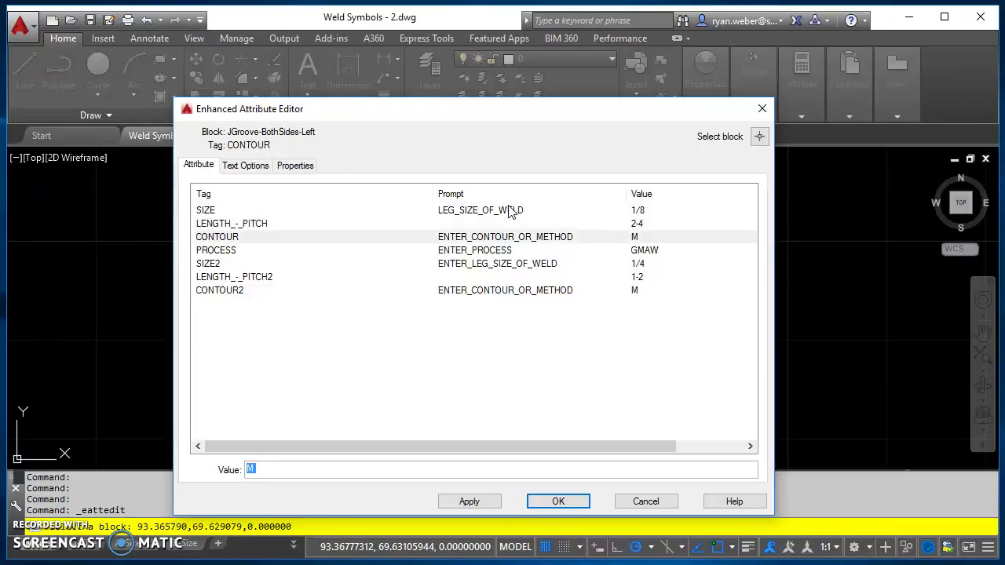
{"action": "left_click", "coordinate": [553, 502]}
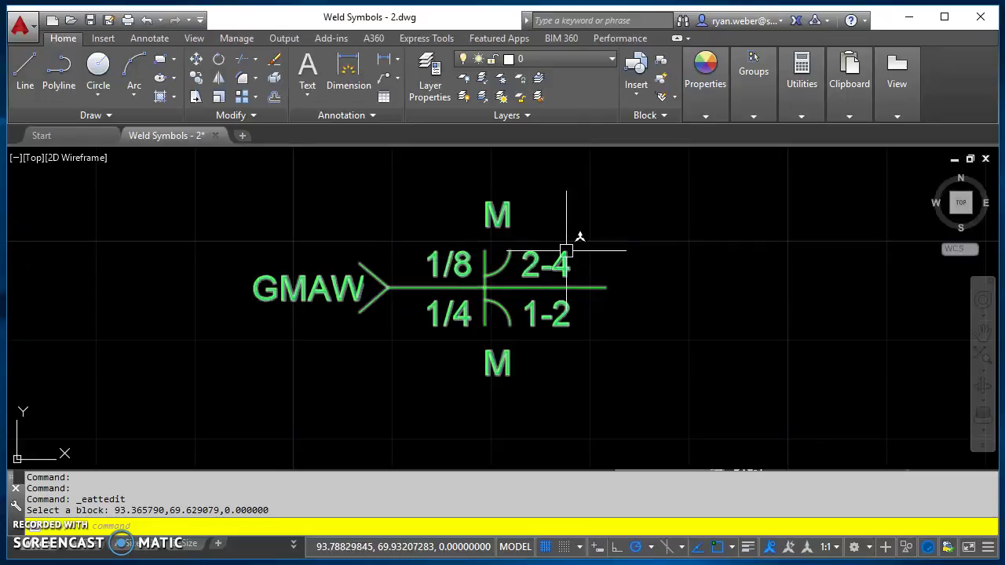
Look over the attribute-tag reference drawing and dimensioned weld geometry, then bring up the Word step list.
{"action": "scroll", "coordinate": [585, 255], "scroll_direction": "down", "scroll_amount": 4}
{"action": "middle_click_drag", "start_coordinate": [535, 287], "coordinate": [623, 330]}
{"action": "scroll", "coordinate": [502, 336], "scroll_direction": "up", "scroll_amount": 2}
{"action": "middle_click_drag", "start_coordinate": [376, 325], "coordinate": [434, 310]}
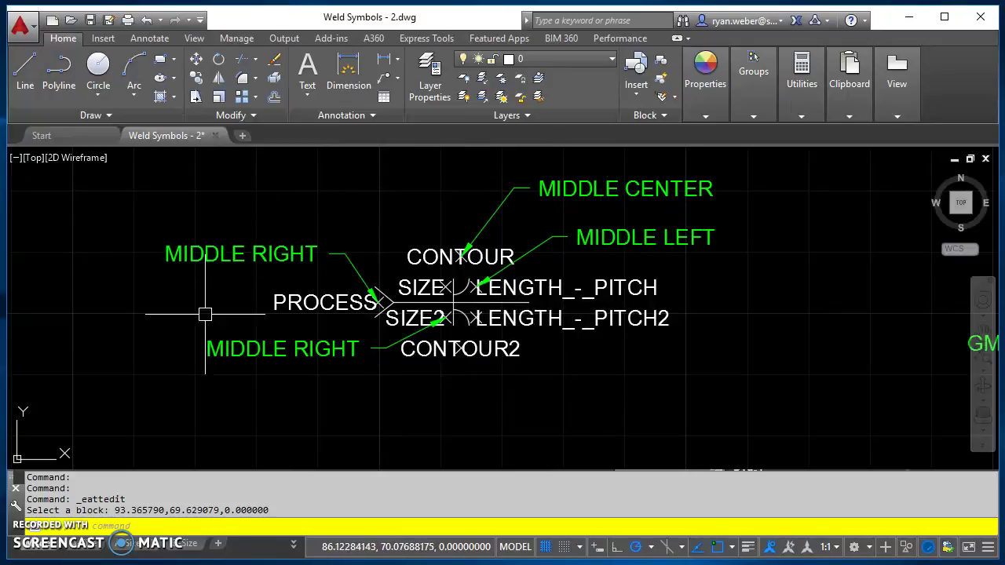
{"action": "scroll", "coordinate": [620, 247], "scroll_direction": "down", "scroll_amount": 2}
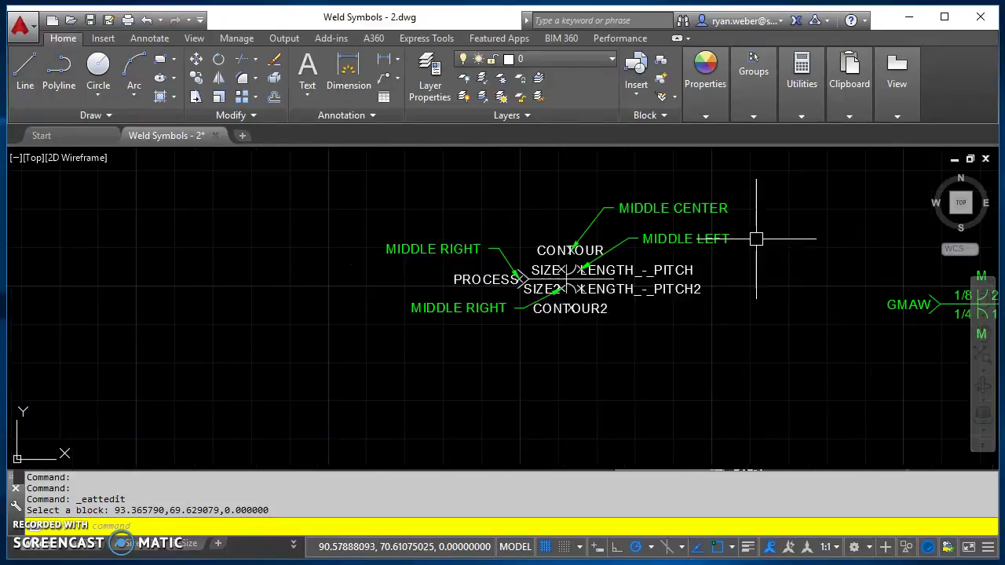
{"action": "mouse_move", "coordinate": [758, 236]}
{"action": "middle_mouse_down"}
{"action": "mouse_move", "coordinate": [690, 374]}
{"action": "mouse_move", "coordinate": [623, 296]}
{"action": "mouse_move", "coordinate": [450, 372]}
{"action": "middle_mouse_up"}
{"action": "scroll", "coordinate": [450, 372], "scroll_direction": "up", "scroll_amount": 4}
{"action": "key", "text": "alt+Tab"}
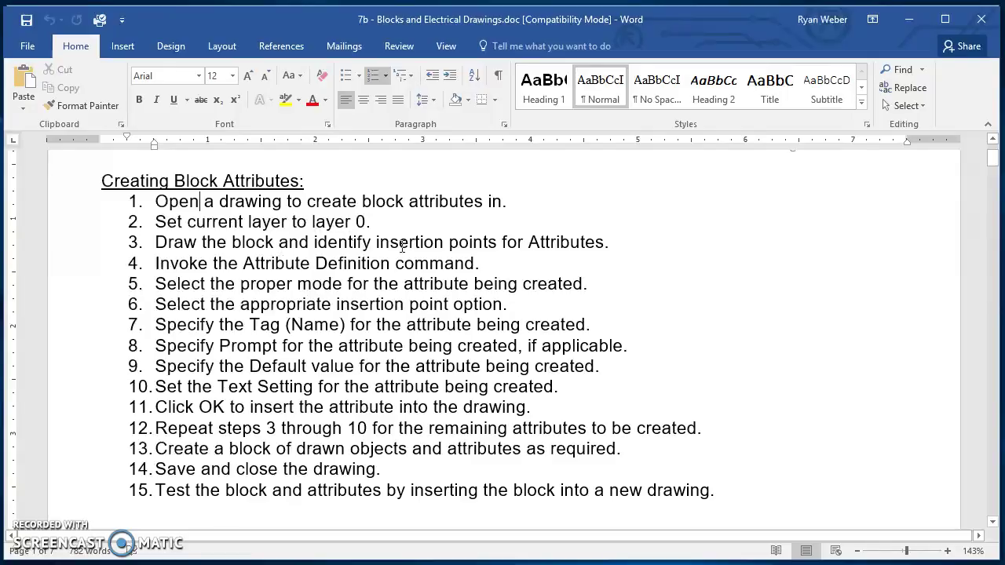
Leave the Word step list and return to the AutoCAD weld drawing.
{"action": "key", "text": "alt+Tab"}
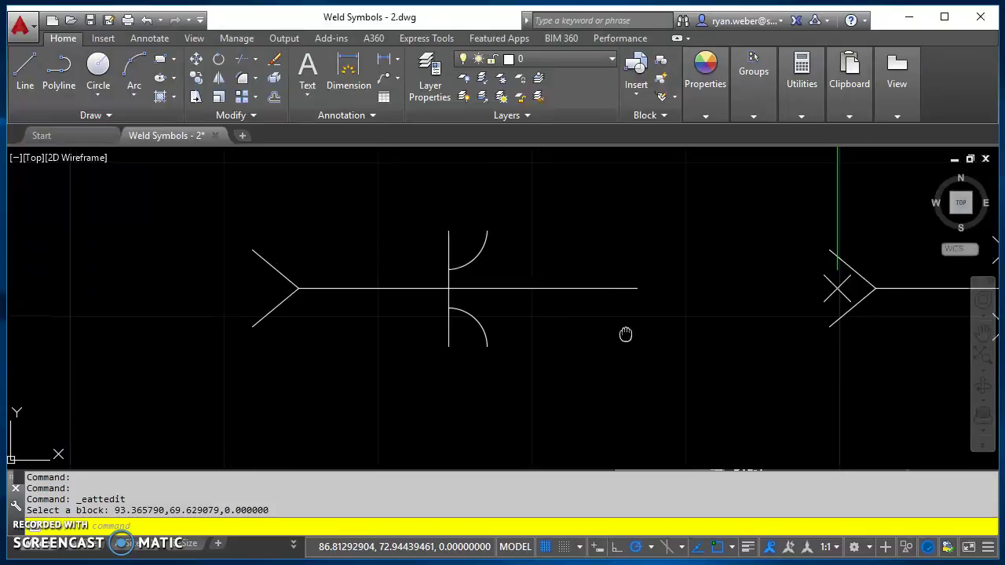
Frame the dimensioned weld detail, then consult the Word step list and return.
{"action": "middle_click_drag", "start_coordinate": [623, 332], "coordinate": [478, 332]}
{"action": "scroll", "coordinate": [442, 386], "scroll_direction": "up", "scroll_amount": 5}
{"action": "scroll", "coordinate": [442, 386], "scroll_direction": "down", "scroll_amount": 2}
{"action": "scroll", "coordinate": [473, 379], "scroll_direction": "up", "scroll_amount": 1}
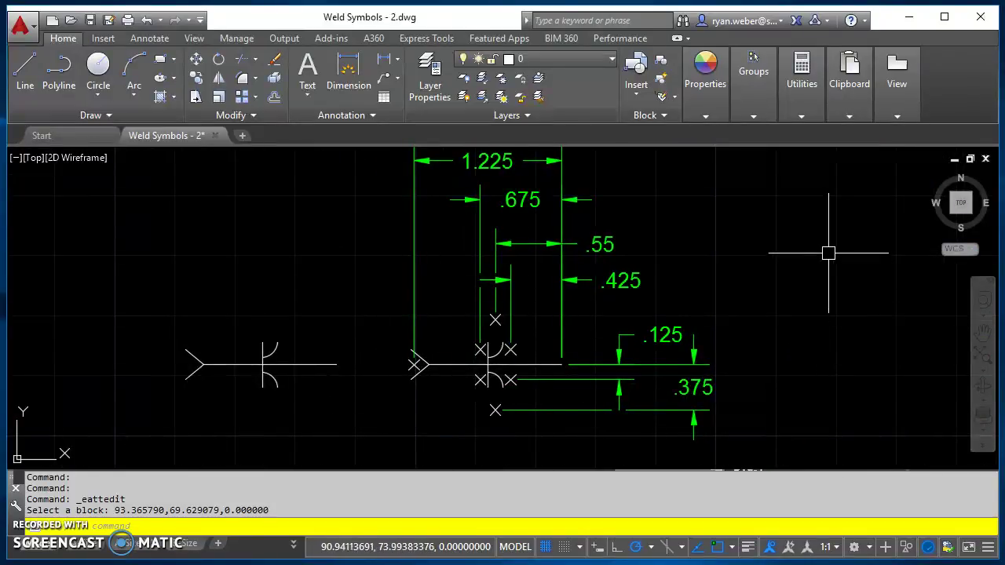
{"action": "middle_click_drag", "start_coordinate": [830, 251], "coordinate": [837, 263]}
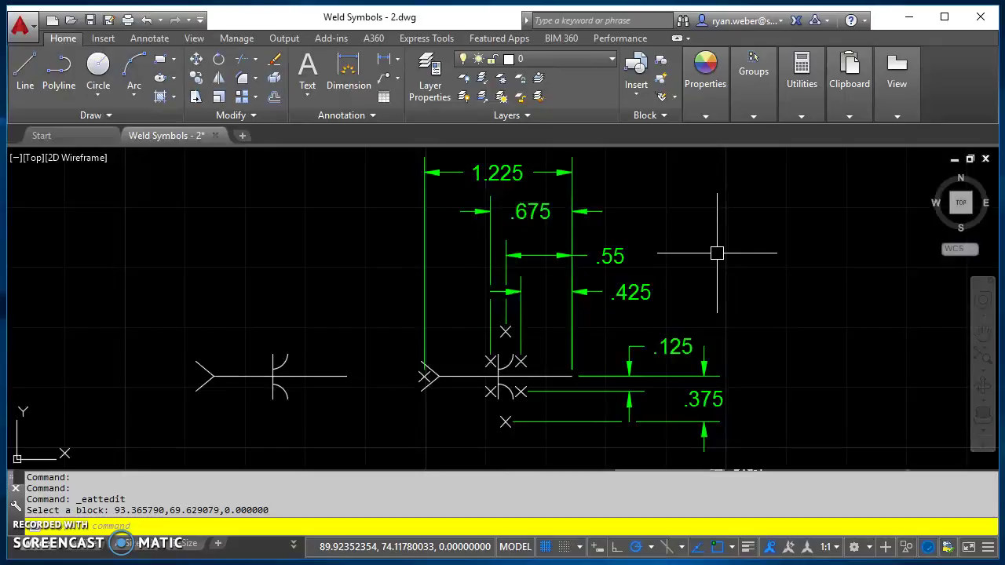
{"action": "key", "text": "alt+Tab"}
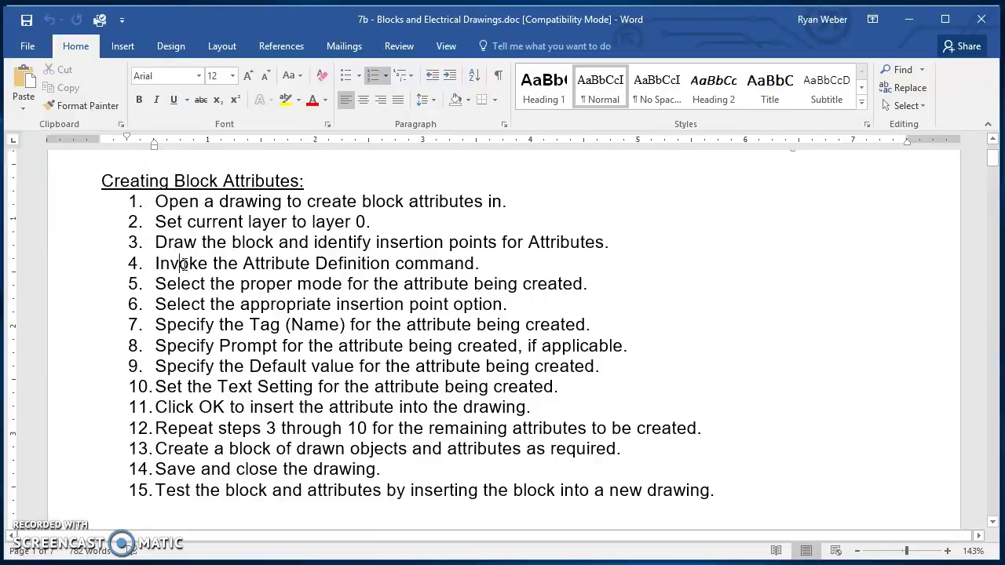
{"action": "left_click", "coordinate": [908, 19]}
Show the detail and attribute-tag reference together and enter ATT for attribute definition.
{"action": "scroll", "coordinate": [720, 332], "scroll_direction": "down", "scroll_amount": 2}
{"action": "middle_click_drag", "start_coordinate": [724, 399], "coordinate": [635, 255]}
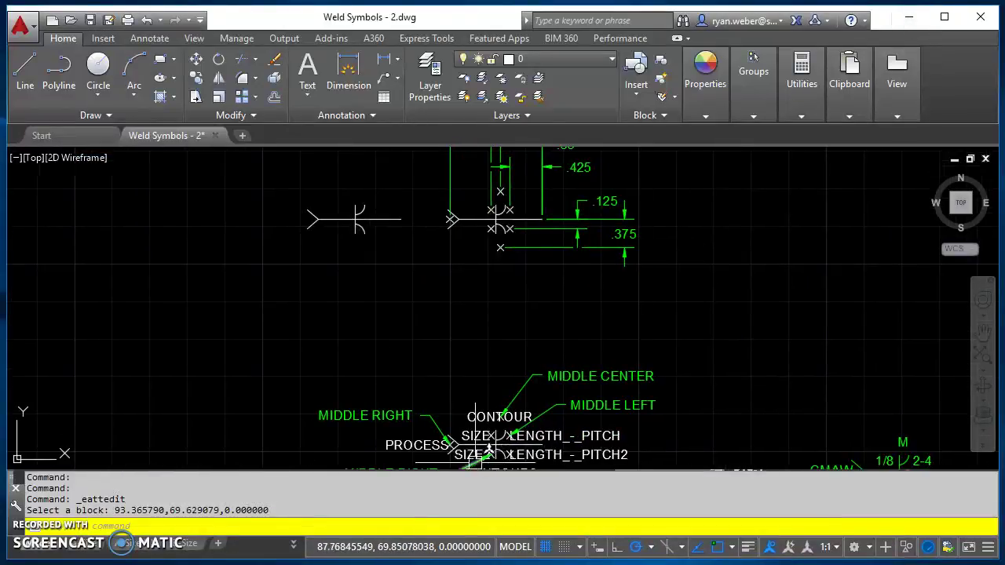
{"action": "scroll", "coordinate": [479, 435], "scroll_direction": "up", "scroll_amount": 2}
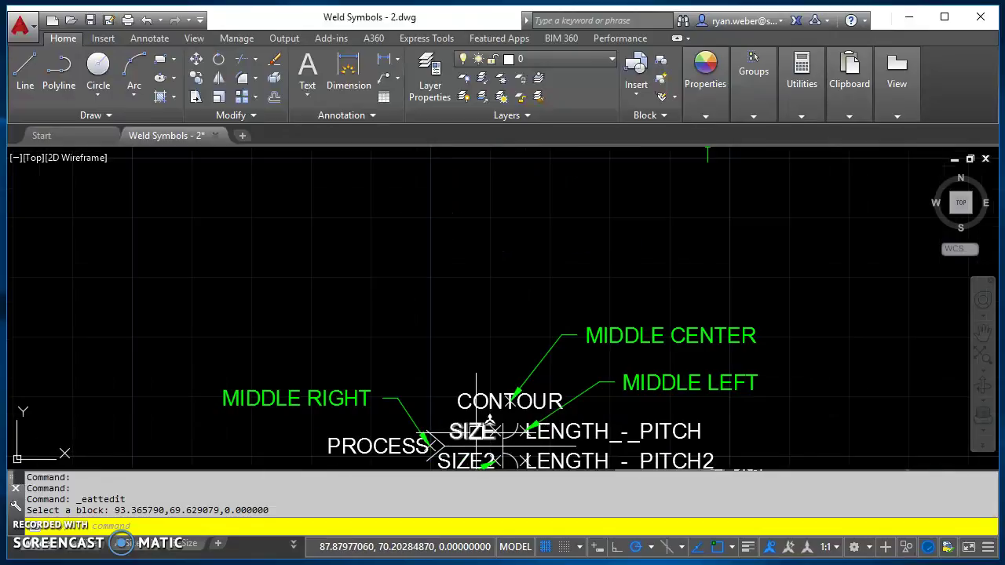
{"action": "mouse_move", "coordinate": [491, 424]}
{"action": "middle_mouse_down"}
{"action": "mouse_move", "coordinate": [481, 340]}
{"action": "mouse_move", "coordinate": [491, 439]}
{"action": "middle_mouse_up"}
{"action": "scroll", "coordinate": [485, 314], "scroll_direction": "down", "scroll_amount": 1}
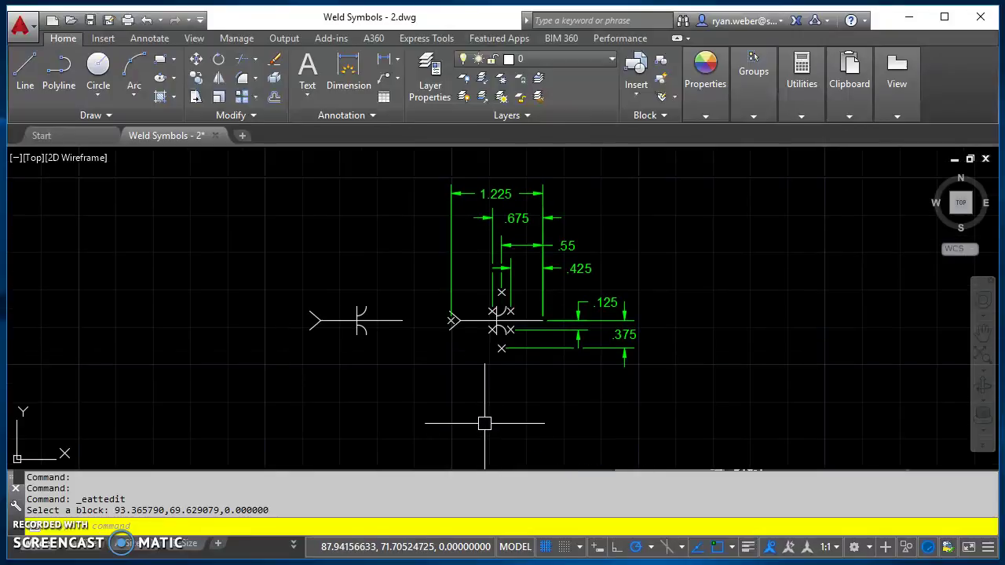
{"action": "type", "text": "att"}
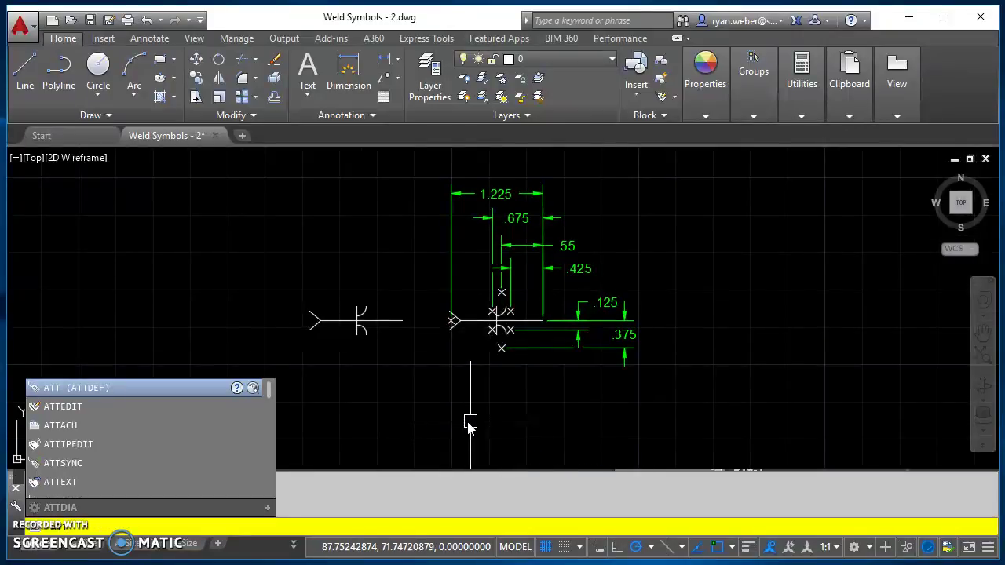
Define attribute SIZE with prompt LEG_SIZE_OF_WELD, Middle right justification, .125 height, non-annotative.
{"action": "key", "text": "Return"}
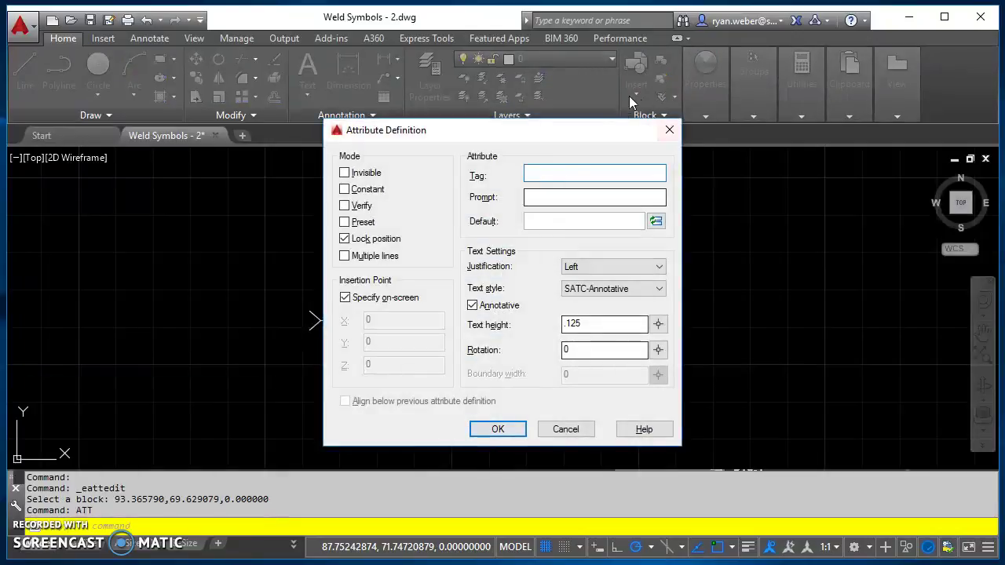
{"action": "type", "text": "SIZE"}
{"action": "key", "text": "Tab"}
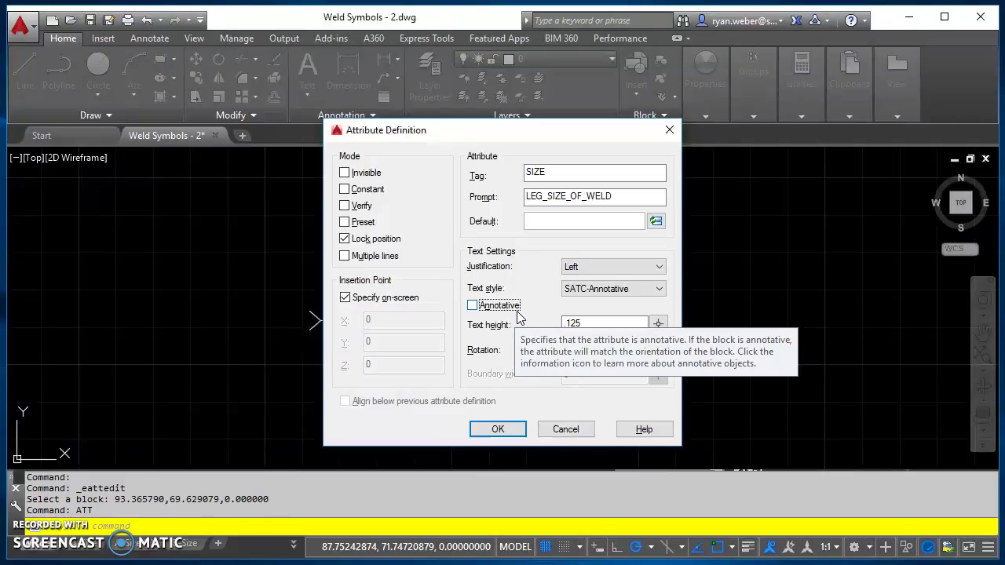
{"action": "left_click", "coordinate": [598, 270]}
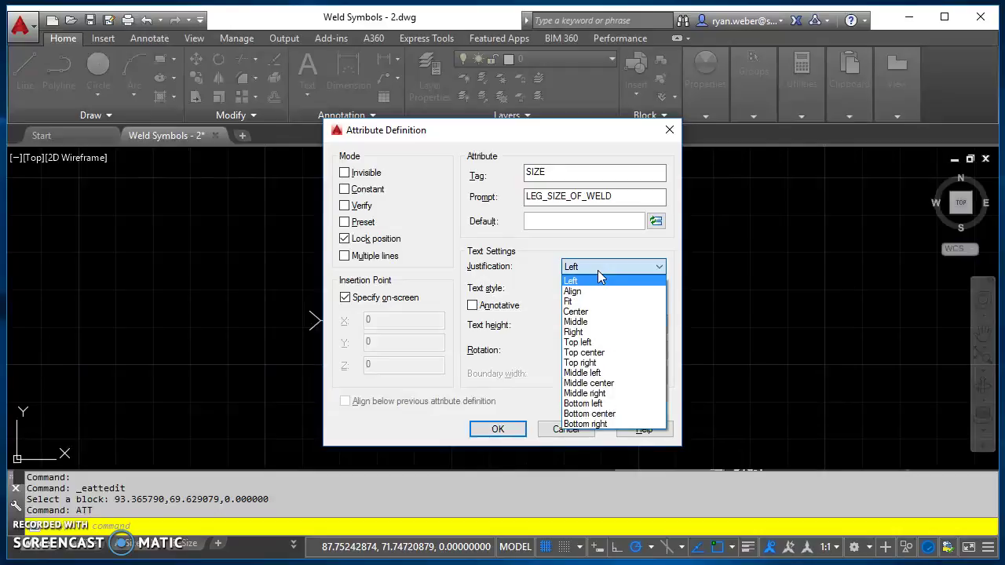
{"action": "left_click", "coordinate": [616, 394]}
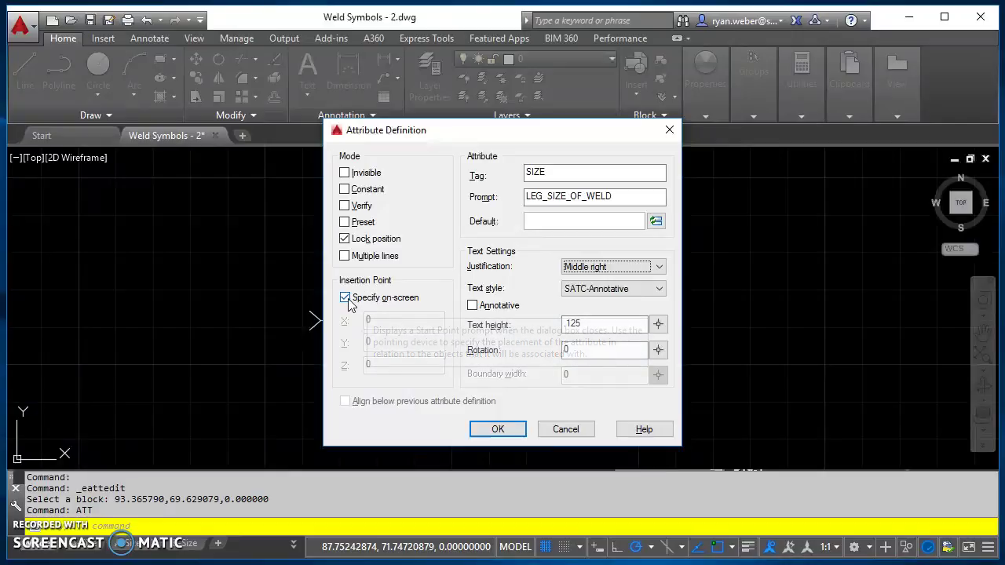
Place the SIZE attribute at the upper-left node point with Node object snap enabled.
{"action": "left_click", "coordinate": [497, 430]}
{"action": "scroll", "coordinate": [429, 378], "scroll_direction": "up", "scroll_amount": 2}
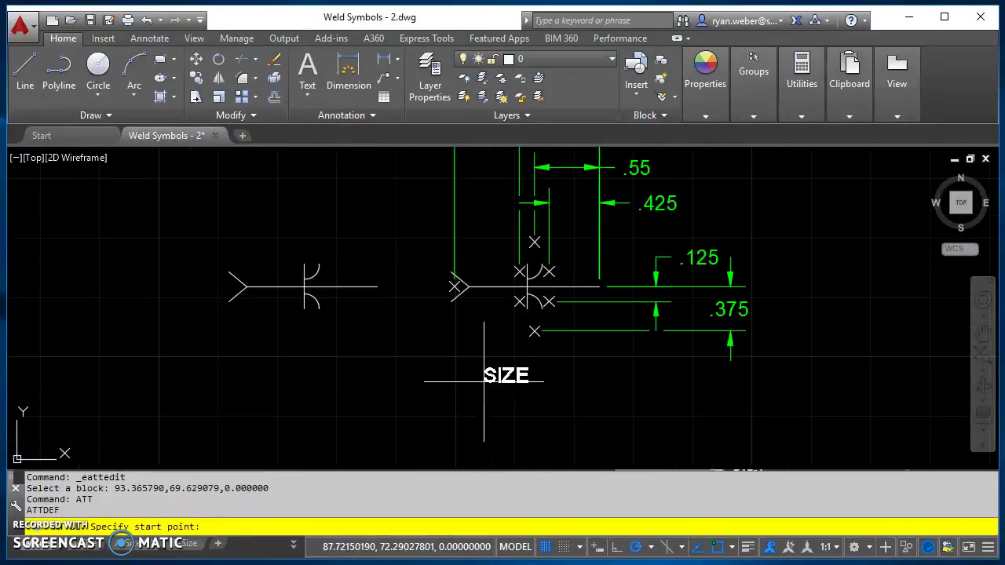
{"action": "scroll", "coordinate": [472, 380], "scroll_direction": "up", "scroll_amount": 2}
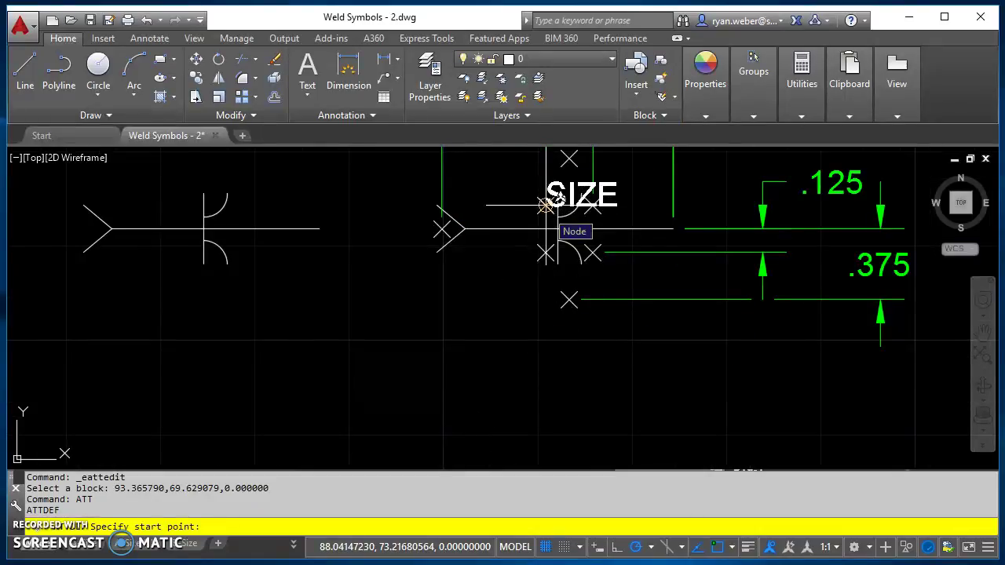
{"action": "left_click", "coordinate": [733, 548]}
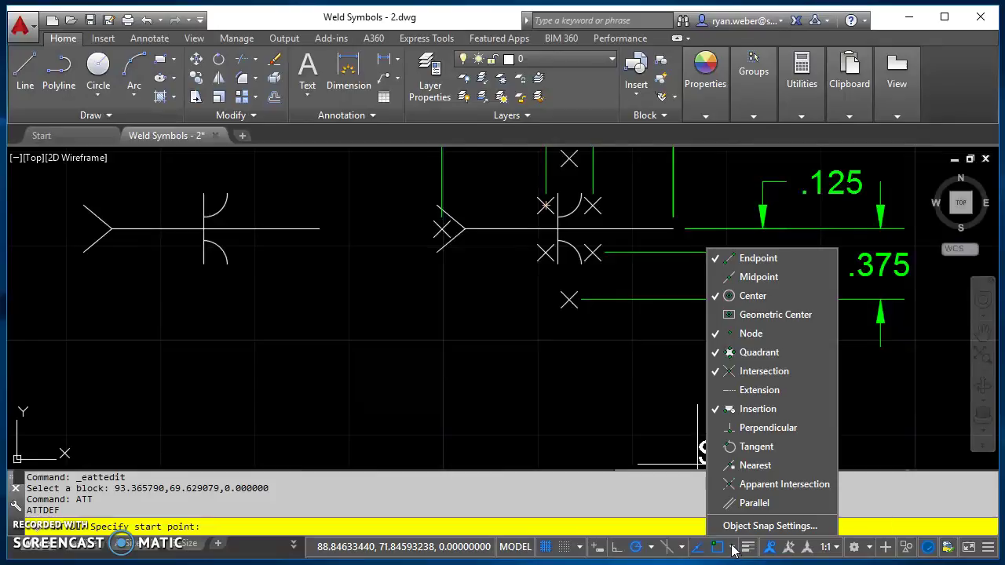
{"action": "left_click", "coordinate": [752, 335]}
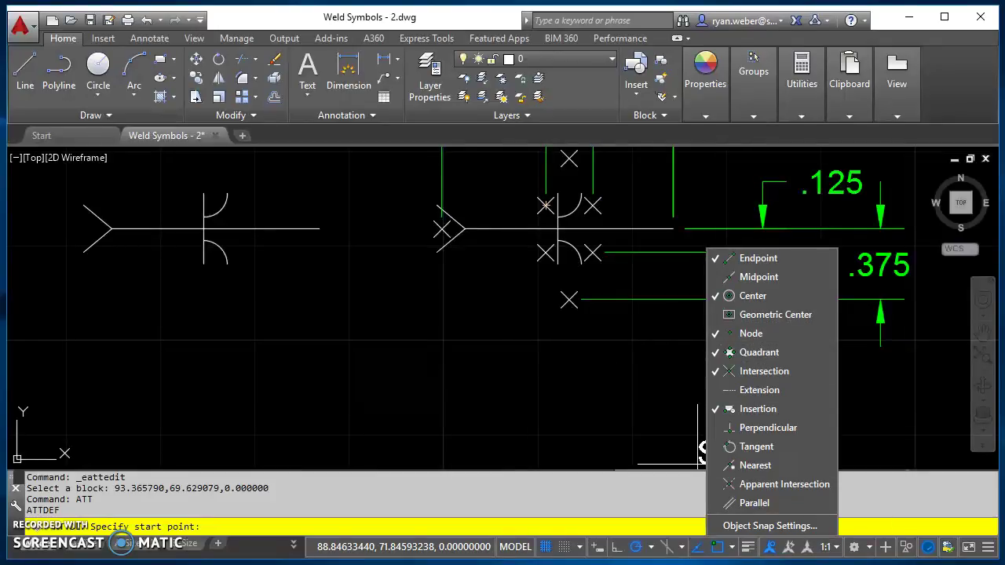
{"action": "left_click", "coordinate": [545, 202]}
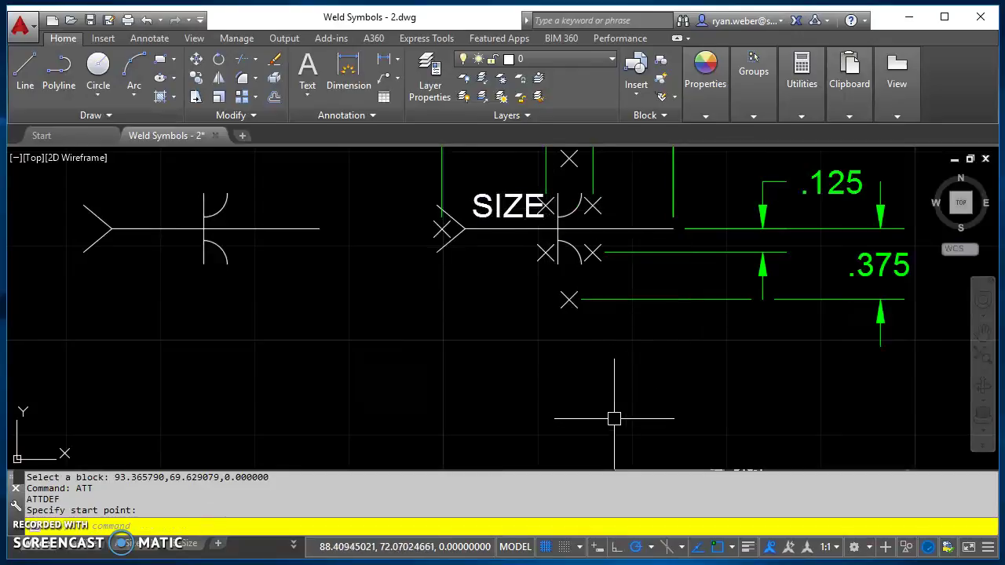
Pan and zoom to compare the placed tag with the reference and other weld symbols.
{"action": "scroll", "coordinate": [549, 225], "scroll_direction": "down", "scroll_amount": 5}
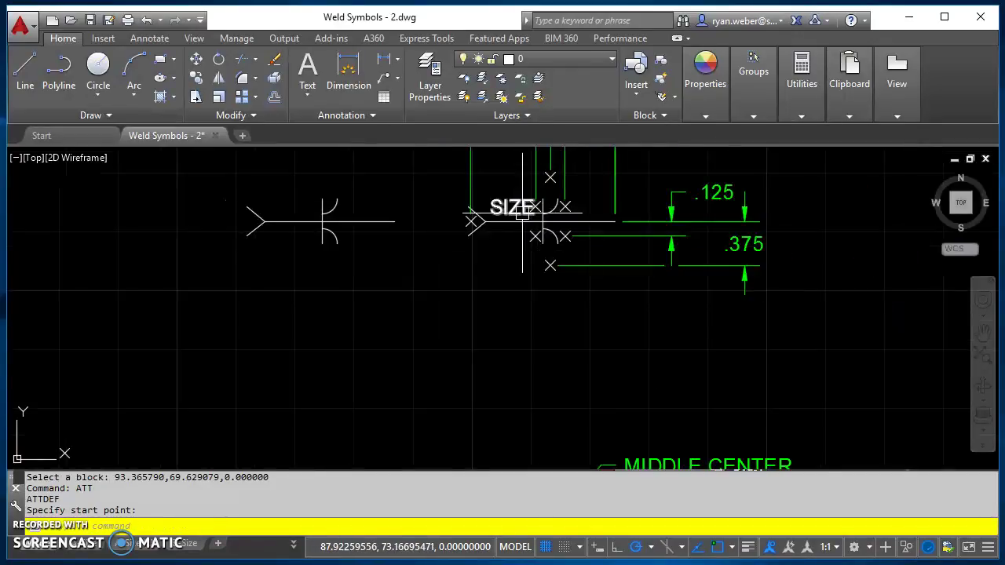
{"action": "middle_click_drag", "start_coordinate": [550, 381], "coordinate": [555, 243]}
{"action": "scroll", "coordinate": [545, 345], "scroll_direction": "up", "scroll_amount": 2}
{"action": "middle_click_drag", "start_coordinate": [510, 278], "coordinate": [447, 254]}
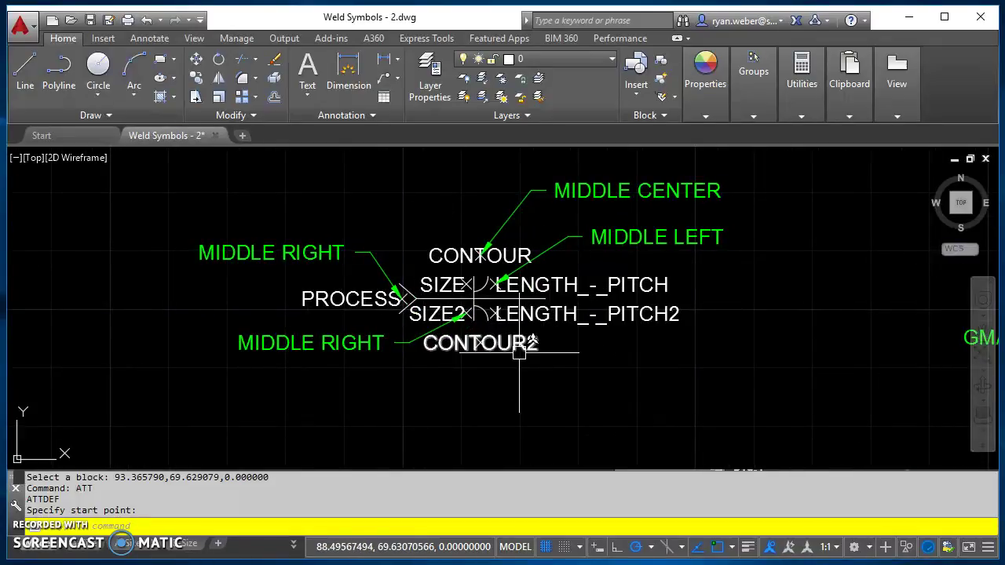
{"action": "scroll", "coordinate": [345, 299], "scroll_direction": "down", "scroll_amount": 2}
{"action": "mouse_move", "coordinate": [346, 298]}
{"action": "middle_mouse_down"}
{"action": "mouse_move", "coordinate": [415, 380]}
{"action": "mouse_move", "coordinate": [441, 390]}
{"action": "middle_mouse_up"}
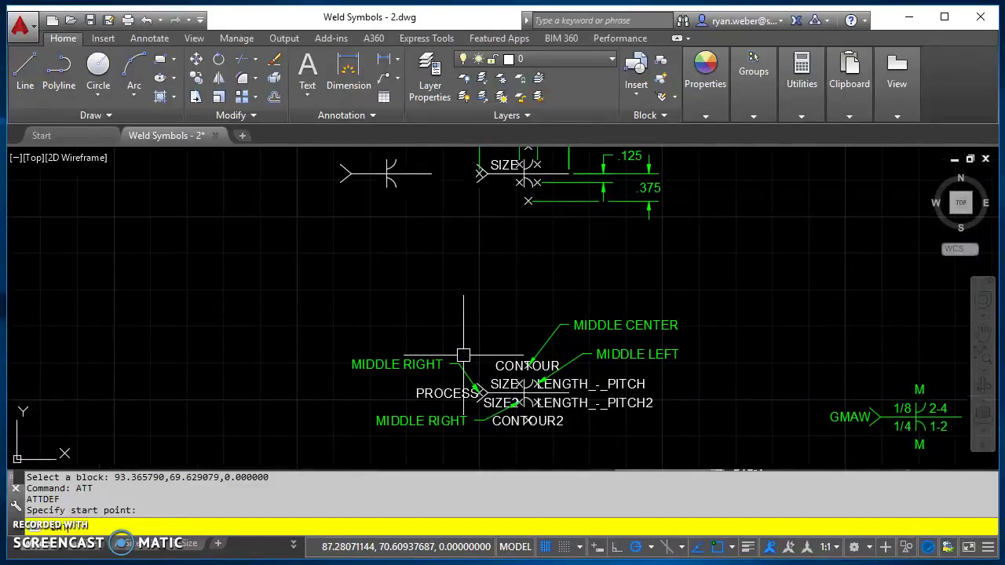
Run BATTMAN and pick JGroove-BothSides-Left to review its seven attributes.
{"action": "type", "text": "battman"}
{"action": "key", "text": "Return"}
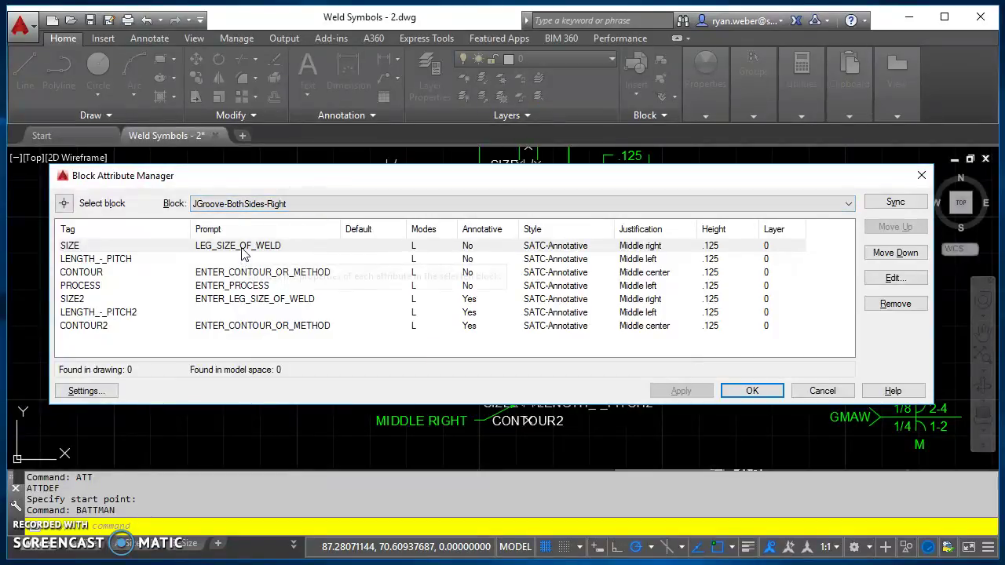
{"action": "left_click", "coordinate": [301, 208]}
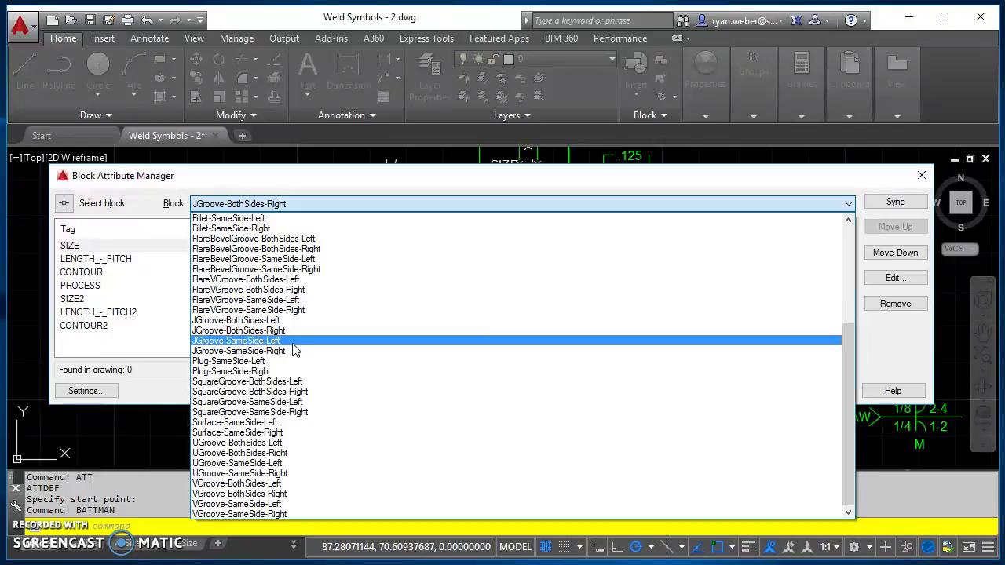
{"action": "left_click", "coordinate": [302, 319]}
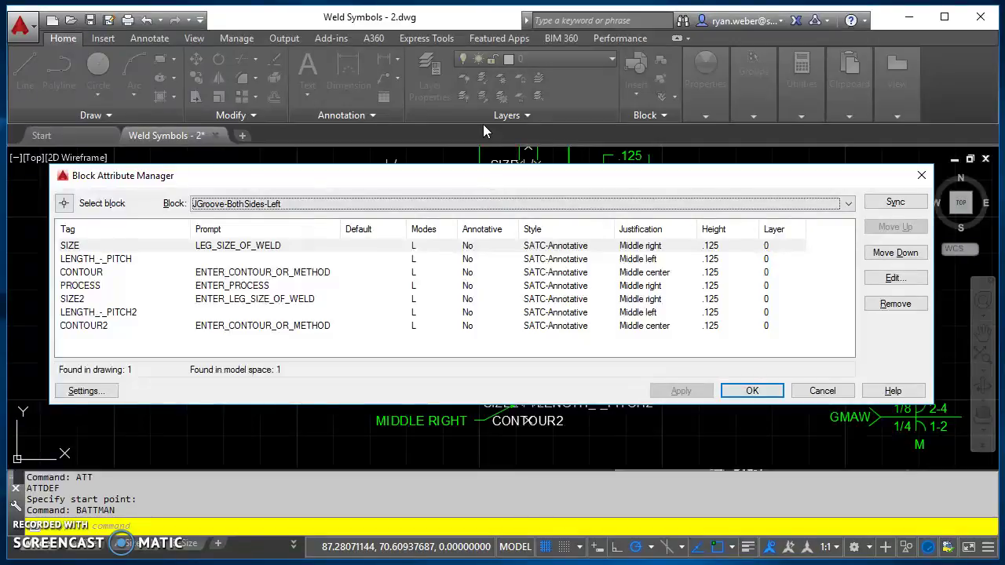
Cancel the attribute manager, start BLOCK and name the new block JGROOVE-BothSides-Left.
{"action": "left_click", "coordinate": [822, 390]}
{"action": "scroll", "coordinate": [567, 415], "scroll_direction": "up", "scroll_amount": 2}
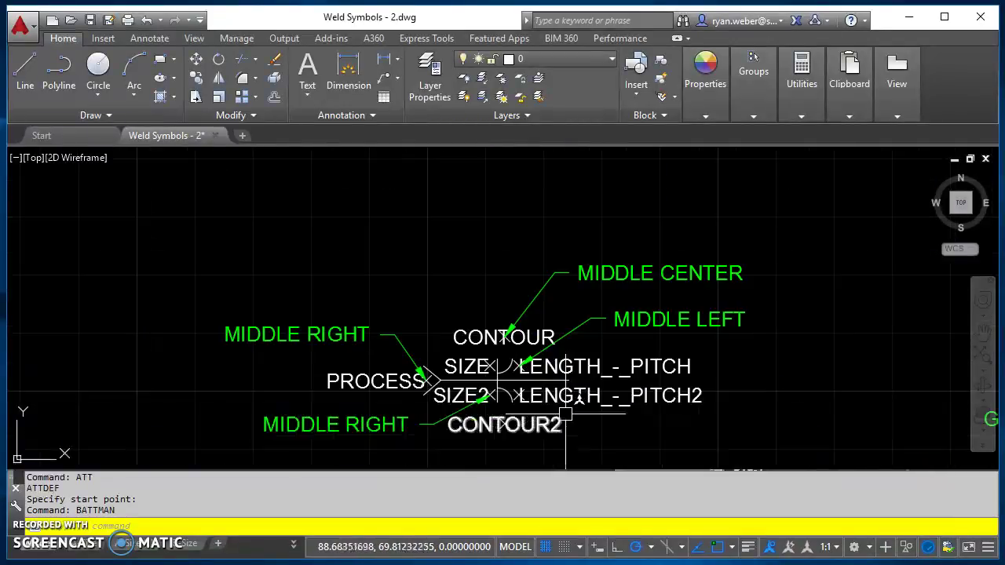
{"action": "mouse_move", "coordinate": [595, 424]}
{"action": "middle_mouse_down"}
{"action": "mouse_move", "coordinate": [509, 330]}
{"action": "mouse_move", "coordinate": [507, 358]}
{"action": "middle_mouse_up"}
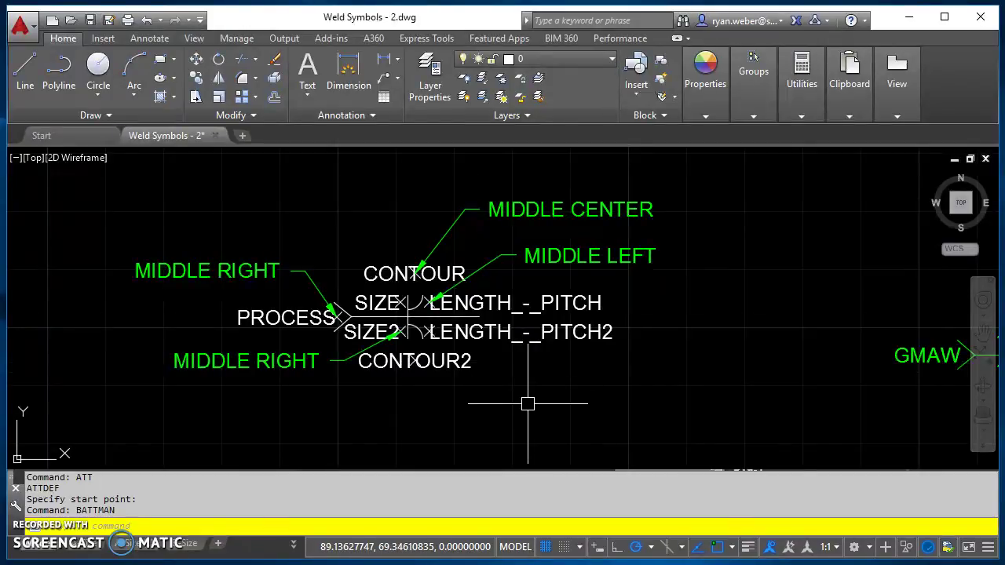
{"action": "type", "text": "b"}
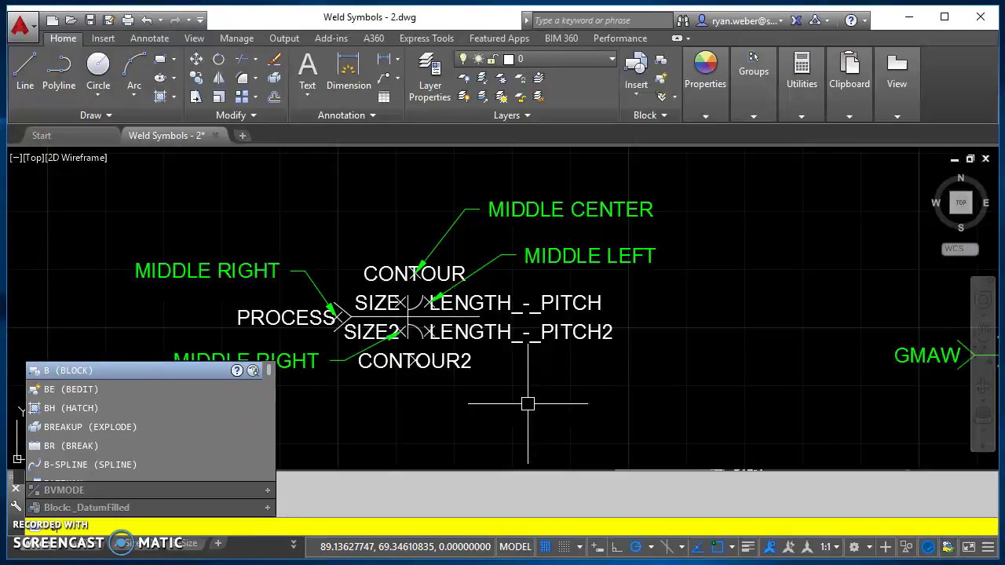
{"action": "key", "text": "Return"}
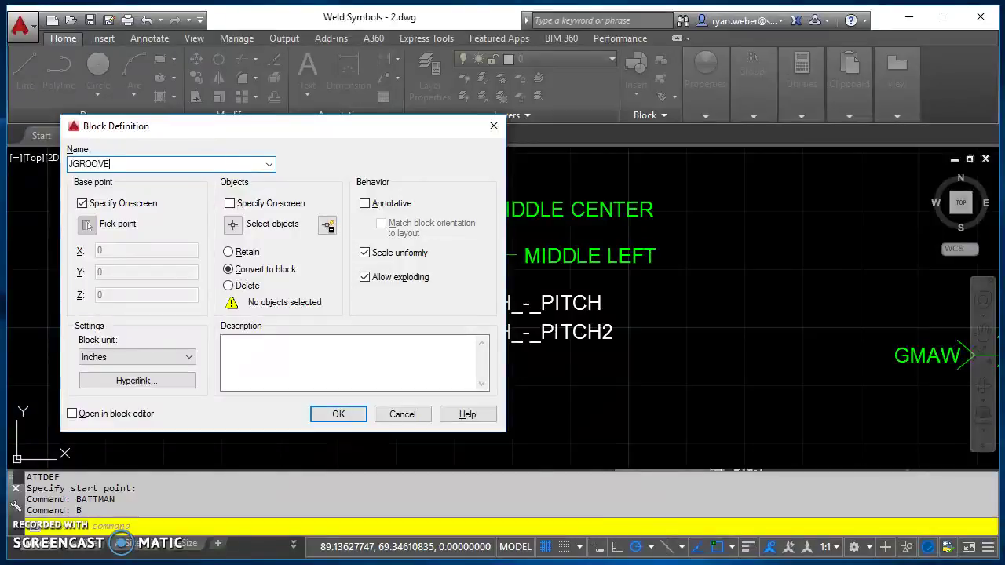
{"action": "type", "text": "JGROOVE-BOTH S"}
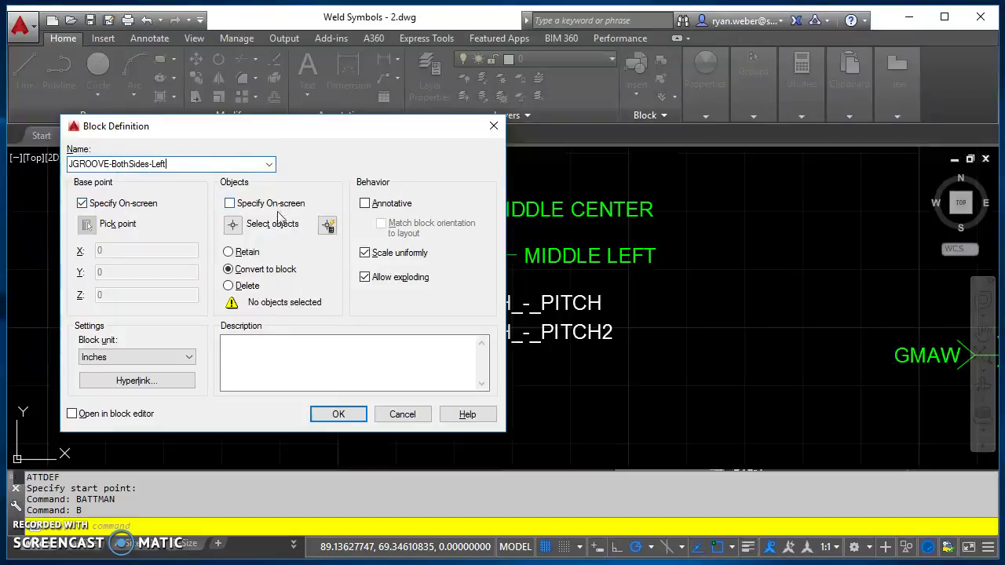
Select the seven tags SIZE, LENGTH_-_PITCH, CONTOUR, PROCESS, SIZE2, LENGTH_-_PITCH2 and CONTOUR2.
{"action": "left_click", "coordinate": [233, 225]}
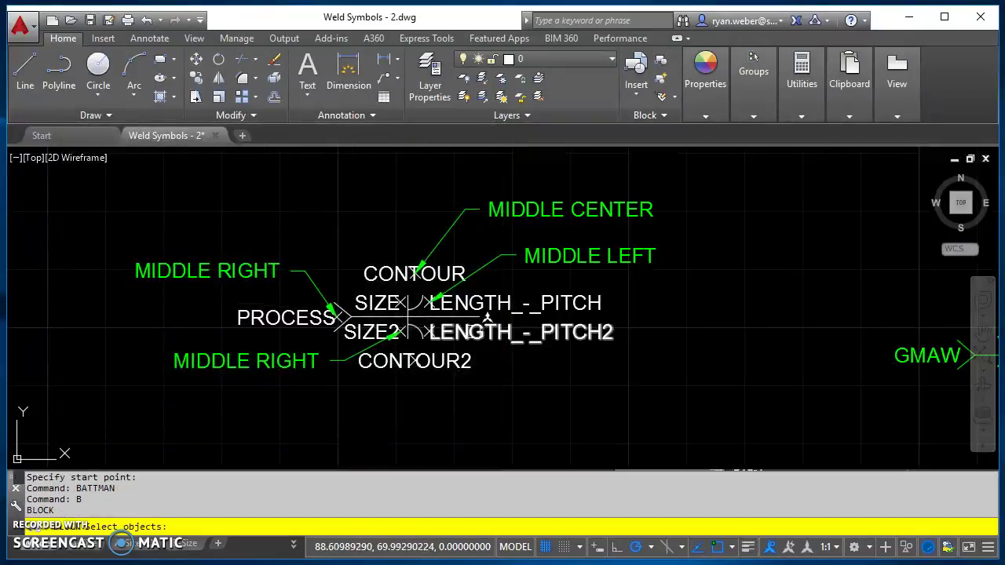
{"action": "scroll", "coordinate": [486, 341], "scroll_direction": "up", "scroll_amount": 3}
{"action": "middle_click_drag", "start_coordinate": [491, 390], "coordinate": [525, 352]}
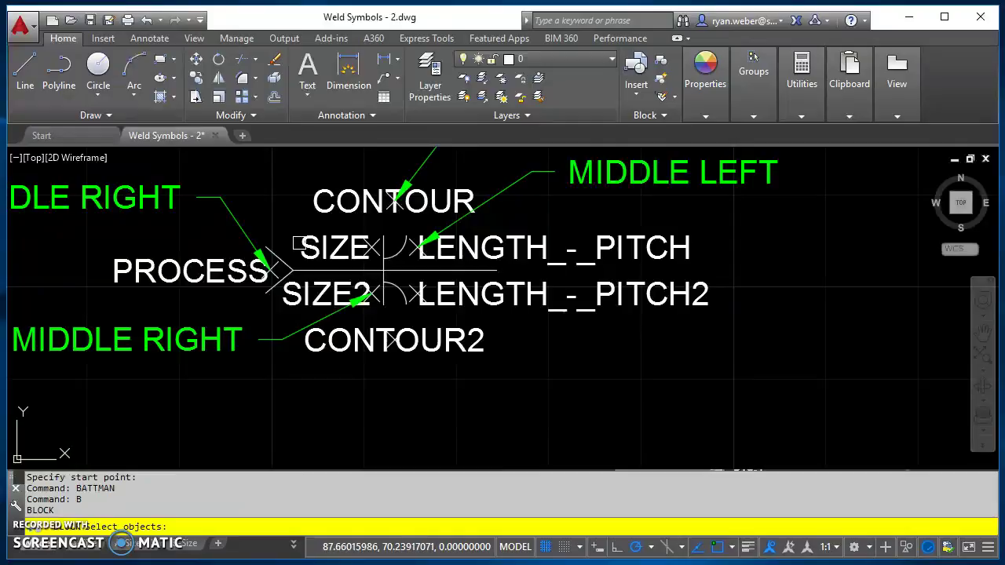
{"action": "left_click", "coordinate": [323, 239]}
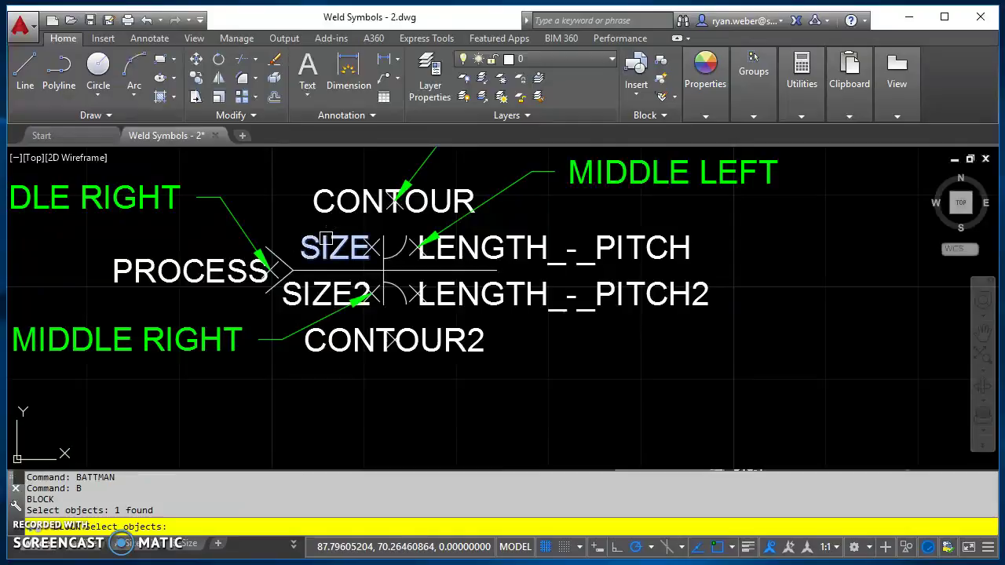
{"action": "left_click", "coordinate": [482, 247]}
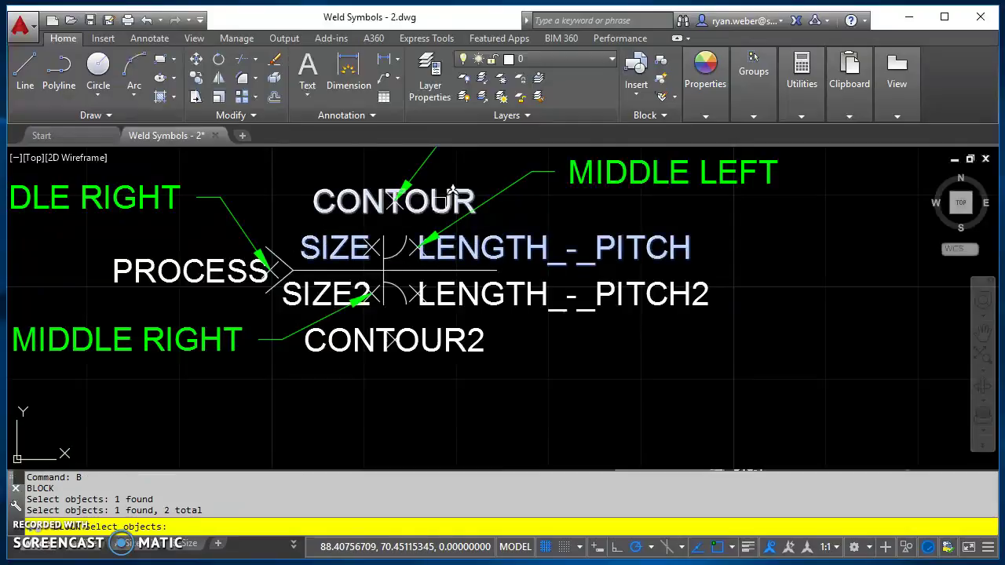
{"action": "left_click", "coordinate": [436, 204]}
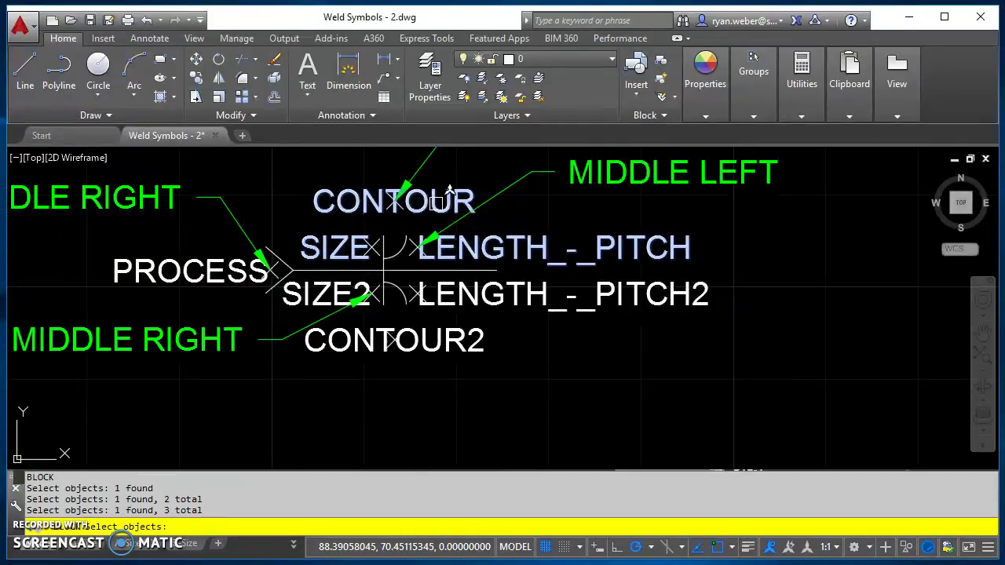
{"action": "left_click", "coordinate": [171, 273]}
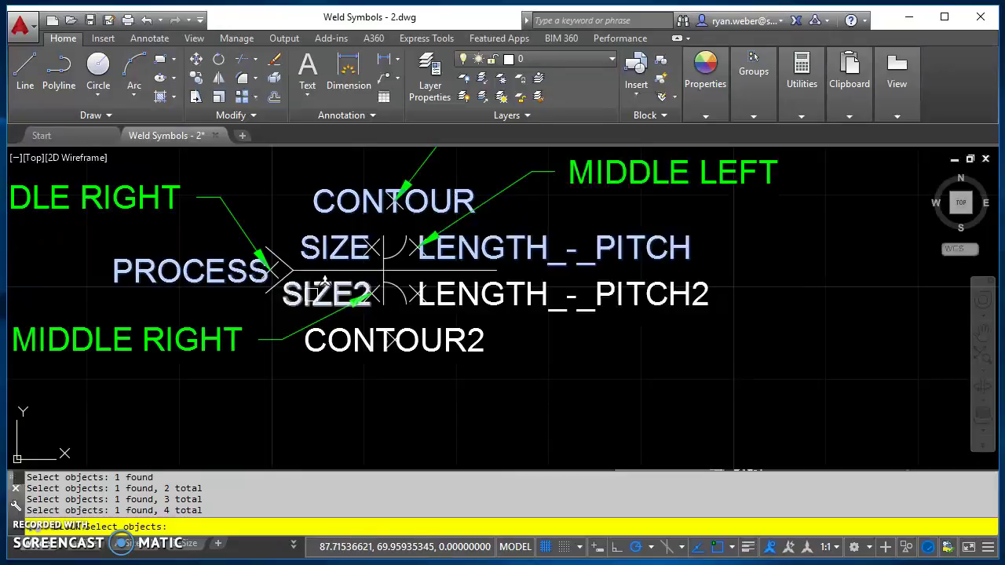
{"action": "left_click", "coordinate": [317, 280]}
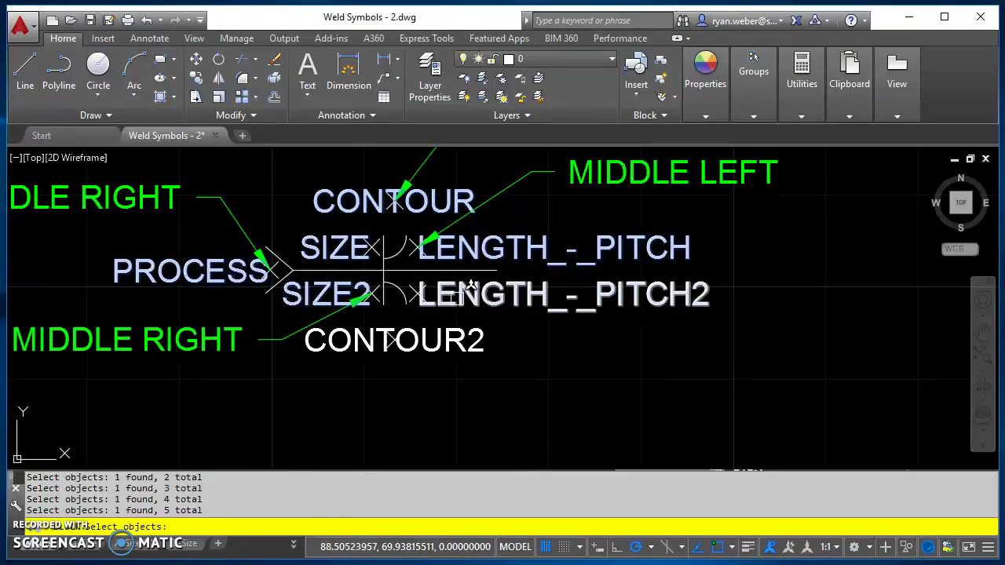
{"action": "left_click", "coordinate": [459, 295]}
{"action": "left_click", "coordinate": [441, 350]}
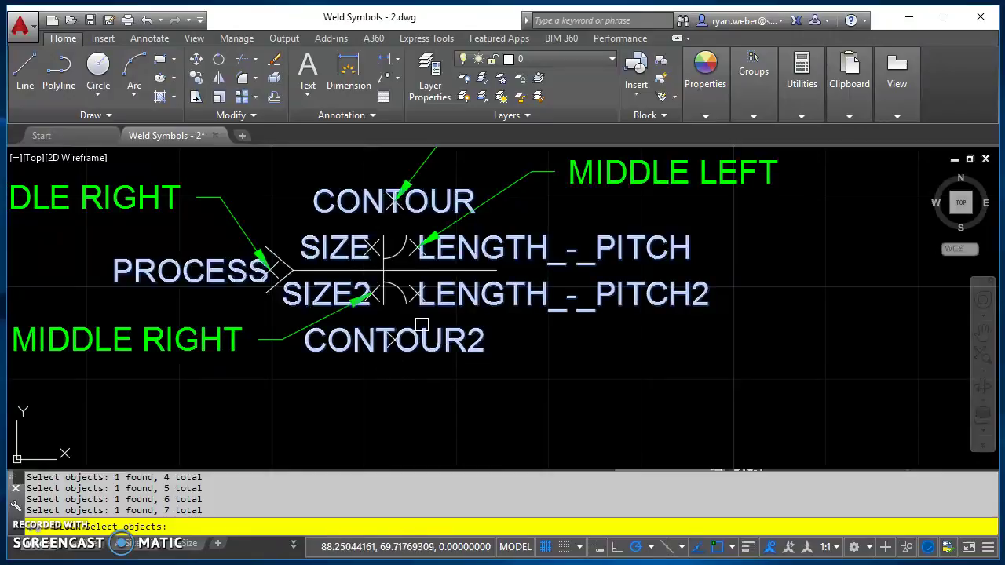
Add the reference line, both groove arcs, both vertical groove lines and both arrowhead lines.
{"action": "scroll", "coordinate": [443, 270], "scroll_direction": "up", "scroll_amount": 3}
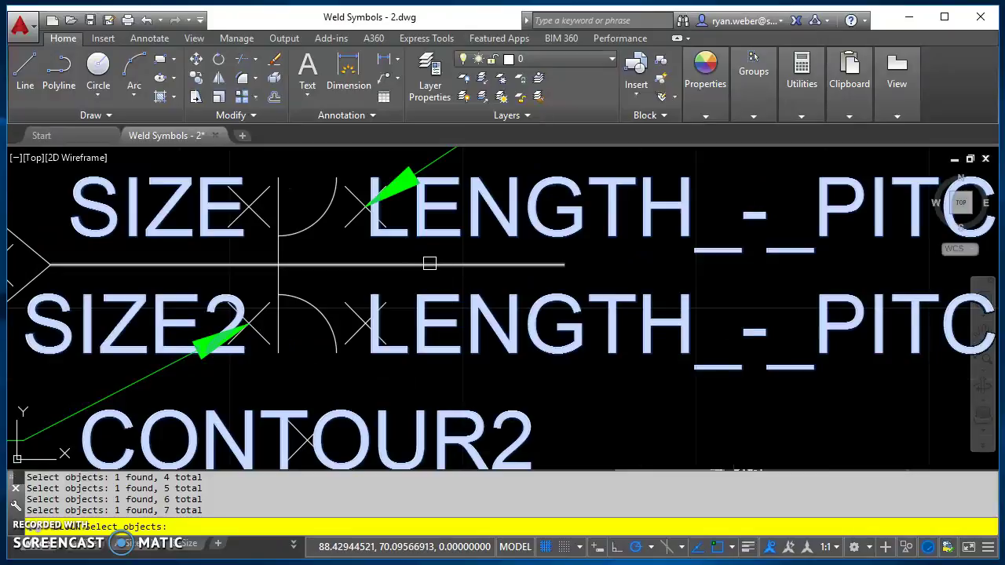
{"action": "left_click", "coordinate": [426, 265]}
{"action": "left_click", "coordinate": [278, 280]}
{"action": "left_click", "coordinate": [296, 299]}
{"action": "left_click", "coordinate": [301, 229]}
{"action": "left_click", "coordinate": [280, 217]}
{"action": "middle_click_drag", "start_coordinate": [250, 271], "coordinate": [523, 265]}
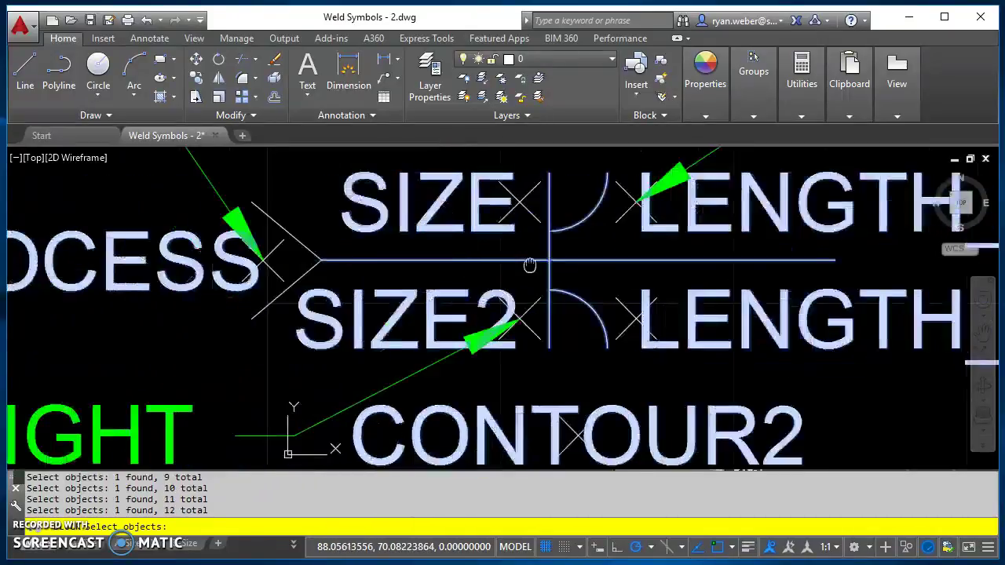
{"action": "left_click", "coordinate": [301, 243]}
{"action": "left_click", "coordinate": [303, 274]}
{"action": "scroll", "coordinate": [303, 274], "scroll_direction": "down", "scroll_amount": 4}
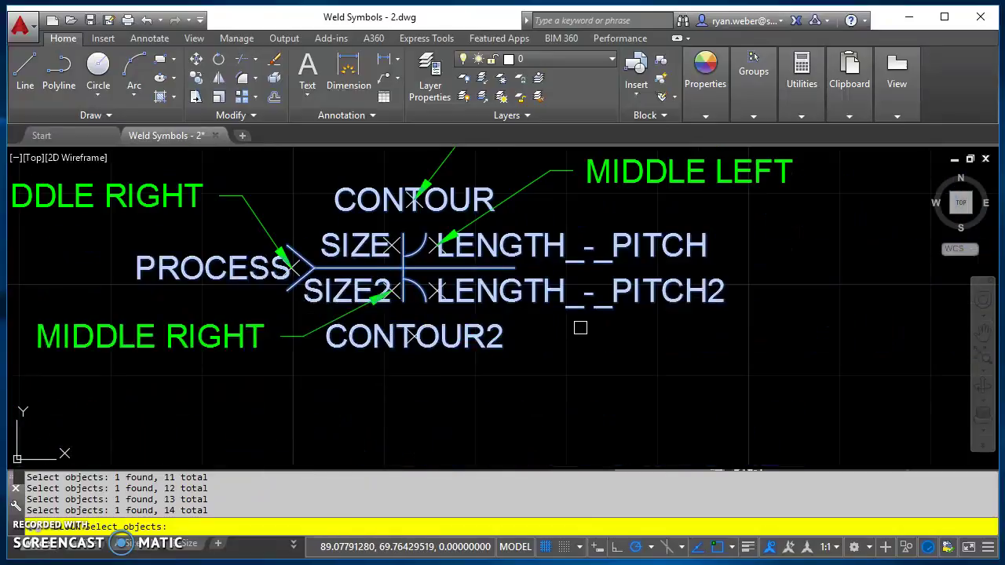
Retain the 14 selected objects, check Annotative and submit the JGROOVE-BothSides-Left definition.
{"action": "key", "text": "Return"}
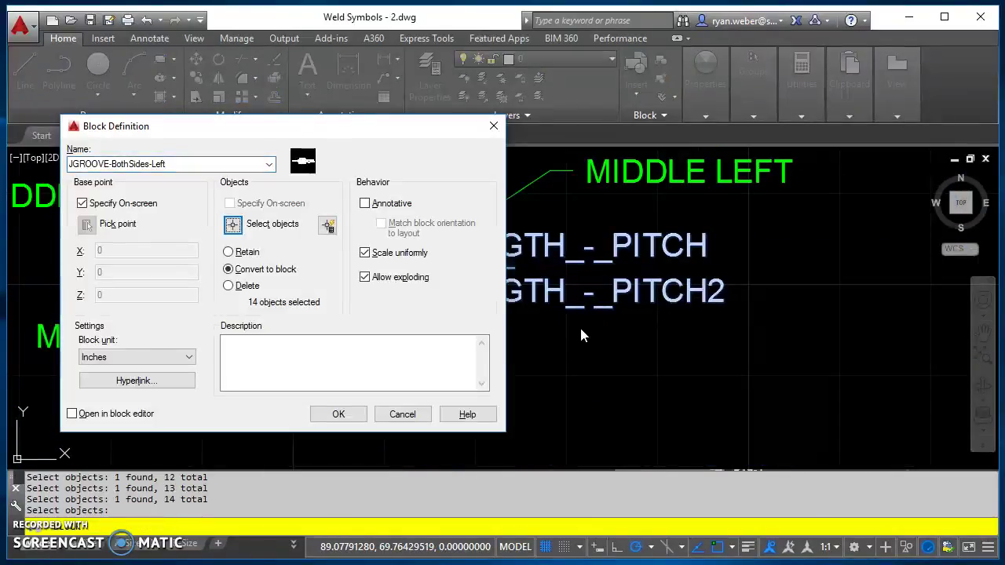
{"action": "left_click", "coordinate": [246, 253]}
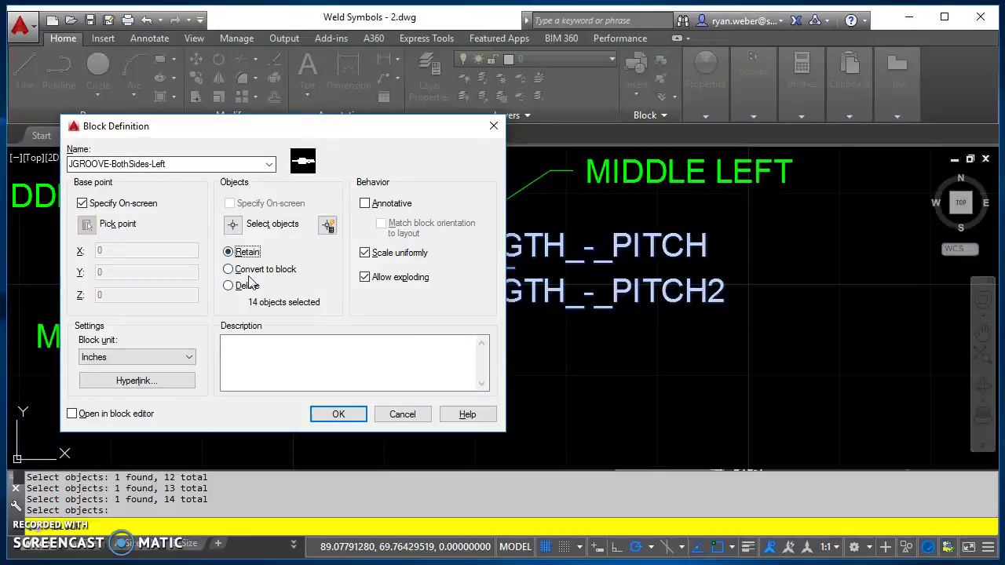
{"action": "left_click", "coordinate": [365, 203]}
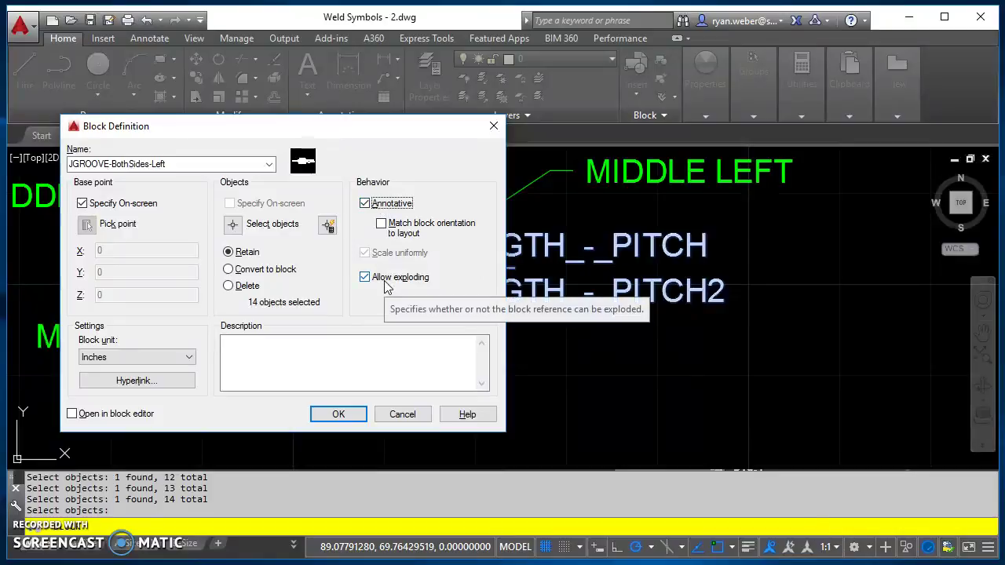
{"action": "left_click", "coordinate": [345, 416]}
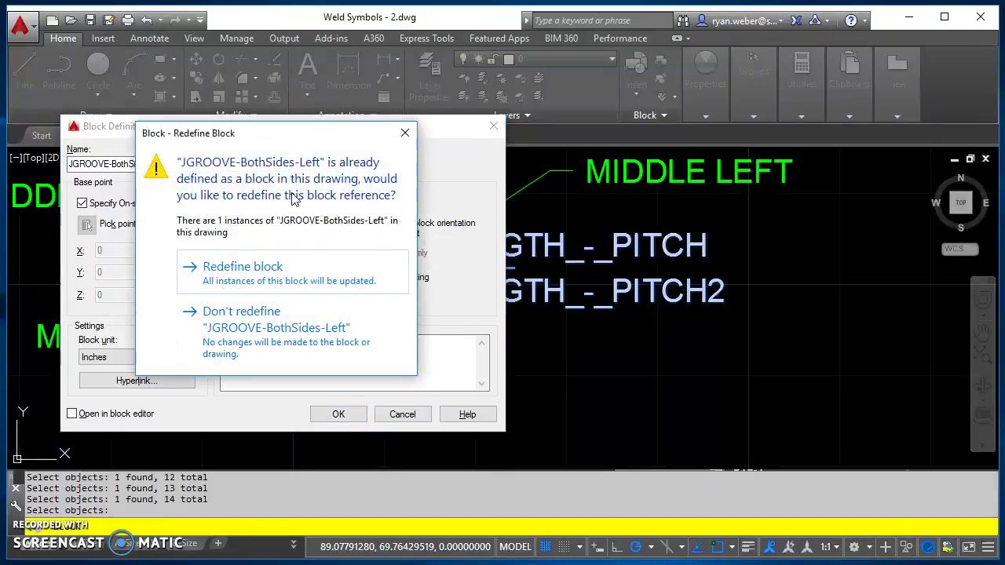
Redefine JGROOVE-BothSides-Left with its base point at the reference line's right endpoint.
{"action": "left_click", "coordinate": [255, 273]}
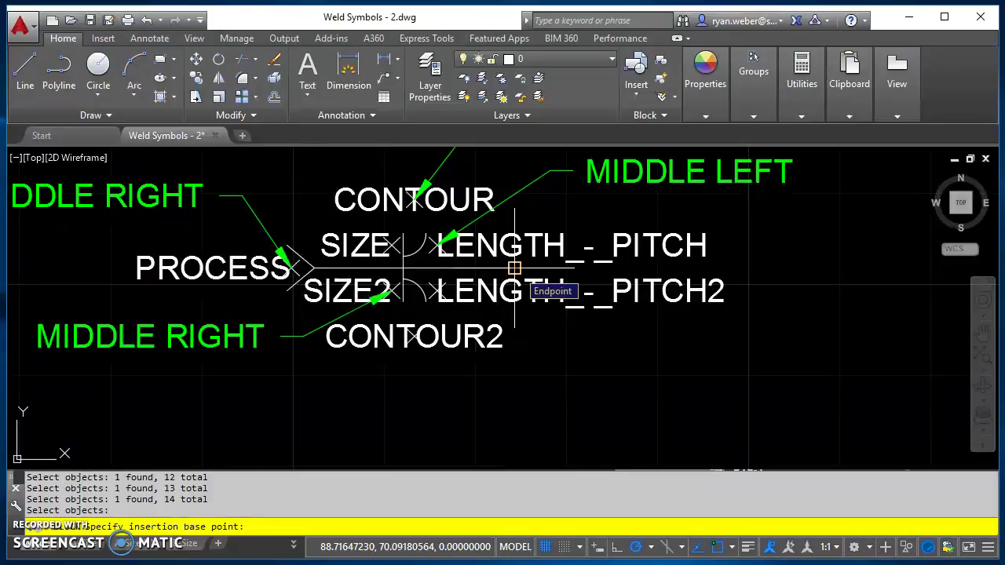
{"action": "left_click", "coordinate": [513, 268]}
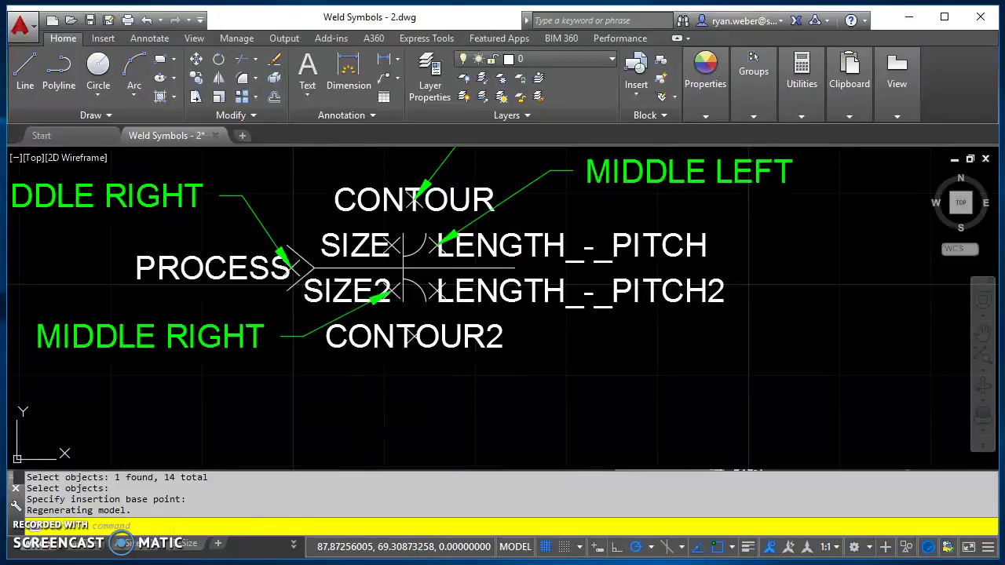
Save the drawing and pan to an empty area of the drawing.
{"action": "key", "text": "ctrl+s"}
{"action": "scroll", "coordinate": [526, 385], "scroll_direction": "down", "scroll_amount": 5}
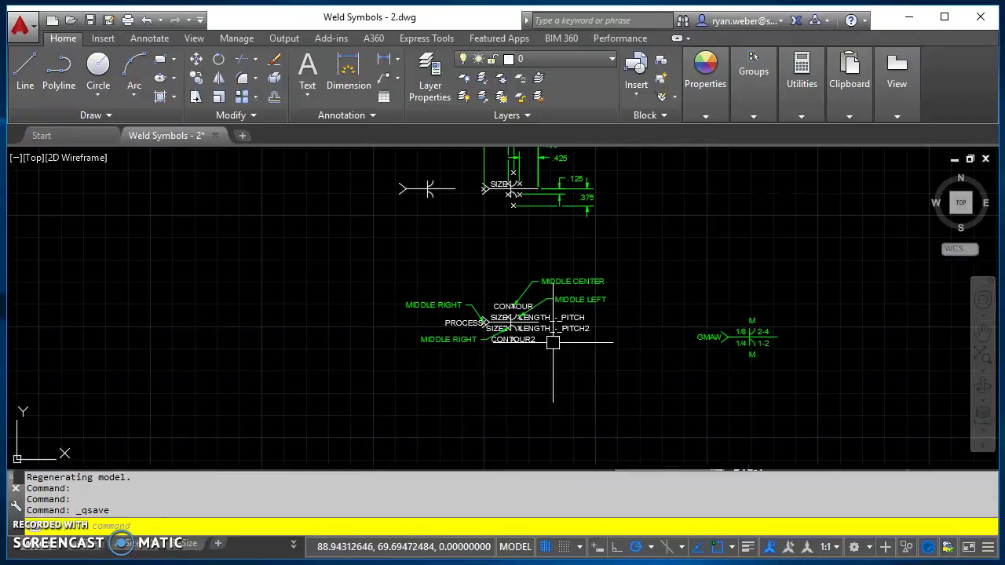
{"action": "mouse_move", "coordinate": [578, 403]}
{"action": "middle_mouse_down"}
{"action": "mouse_move", "coordinate": [504, 395]}
{"action": "mouse_move", "coordinate": [446, 420]}
{"action": "middle_mouse_up"}
{"action": "middle_click_drag", "start_coordinate": [796, 343], "coordinate": [566, 350]}
Insert the JGroove-BothSides-Left block into the empty space using INSERT.
{"action": "type", "text": "i"}
{"action": "key", "text": "Return"}
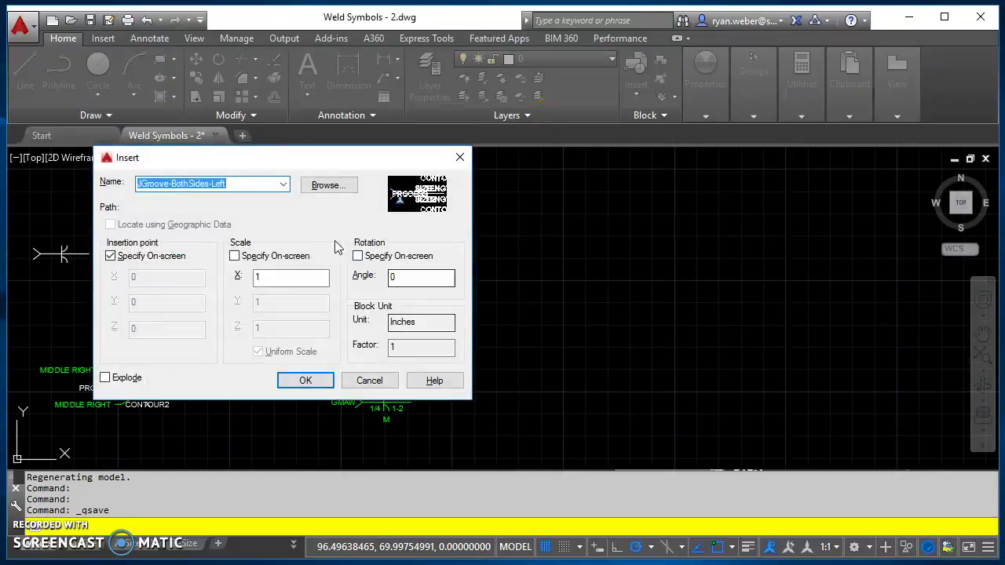
{"action": "left_click", "coordinate": [284, 185]}
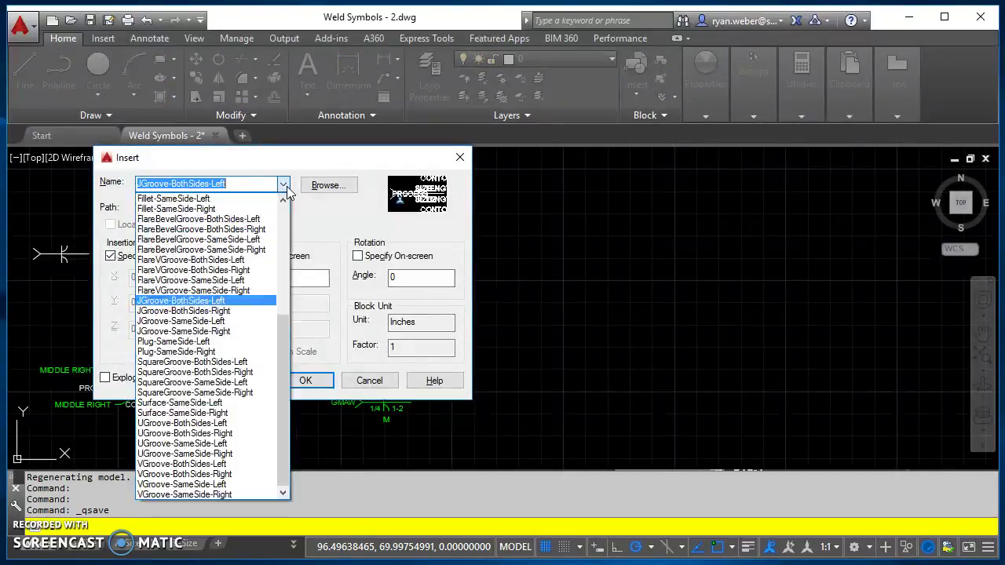
{"action": "left_click", "coordinate": [225, 302]}
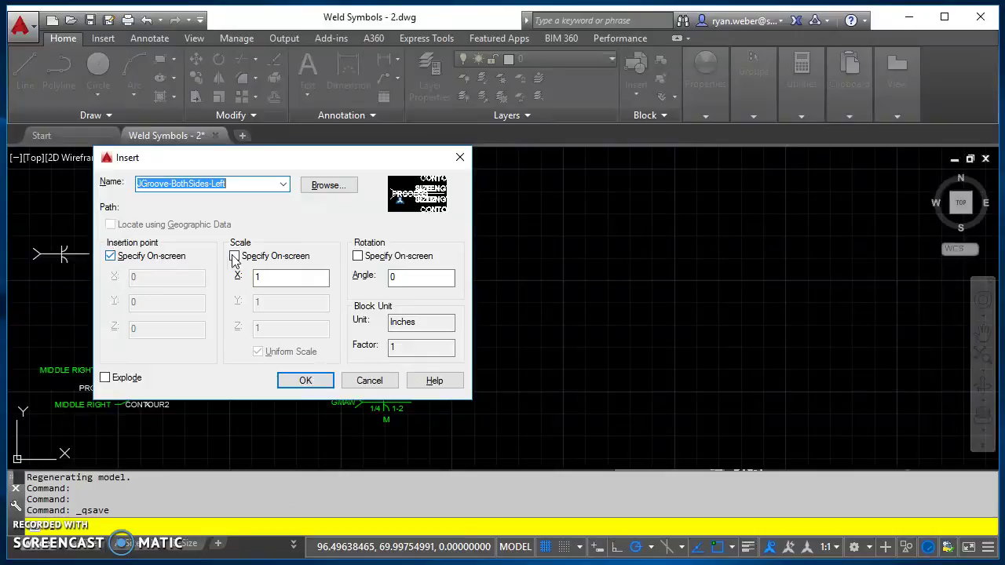
{"action": "left_click", "coordinate": [305, 381]}
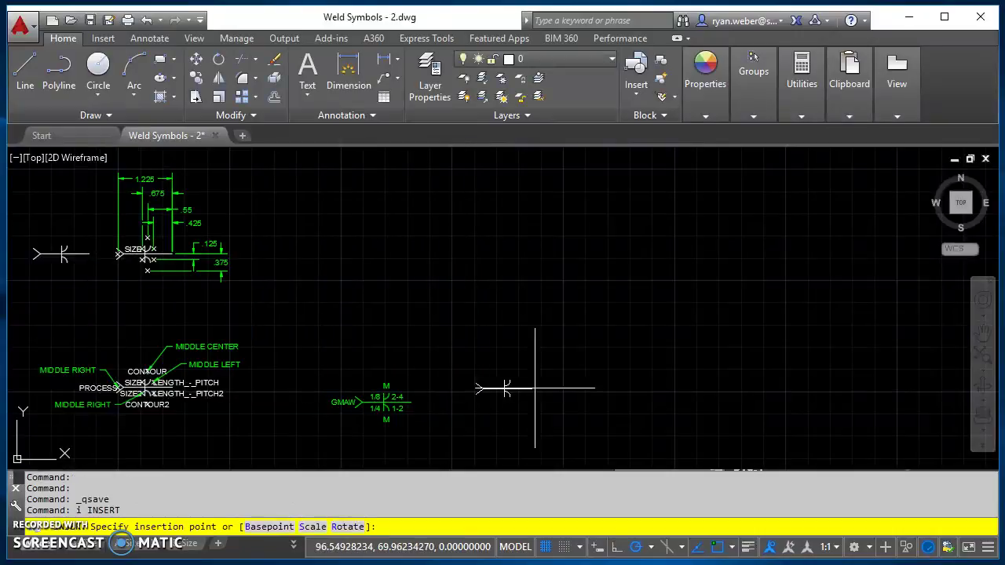
{"action": "left_click", "coordinate": [577, 351]}
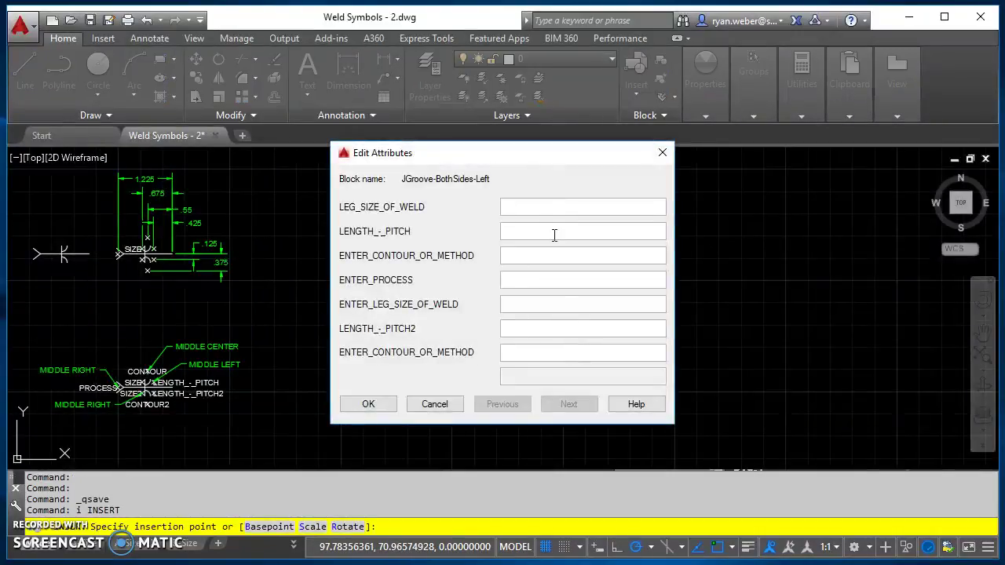
Fill the seven attributes with test values 1 through 7 and confirm.
{"action": "type", "text": "1"}
{"action": "key", "text": "Tab"}
{"action": "left_click", "coordinate": [384, 404]}
{"action": "scroll", "coordinate": [549, 355], "scroll_direction": "up", "scroll_amount": 5}
{"action": "scroll", "coordinate": [539, 347], "scroll_direction": "up", "scroll_amount": 2}
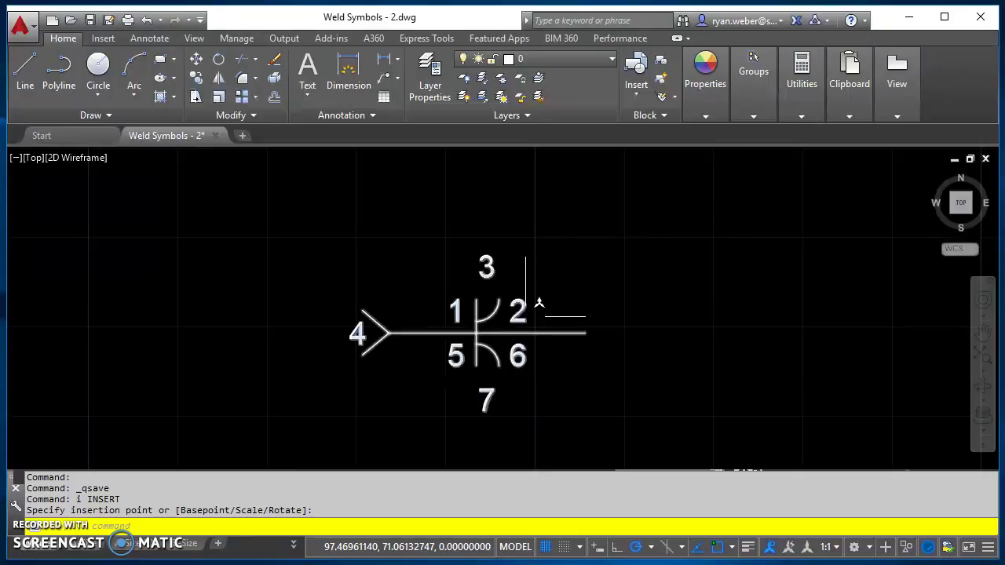
{"action": "scroll", "coordinate": [388, 354], "scroll_direction": "down", "scroll_amount": 6}
{"action": "scroll", "coordinate": [482, 381], "scroll_direction": "down", "scroll_amount": 5}
{"action": "middle_click_drag", "start_coordinate": [470, 282], "coordinate": [460, 409]}
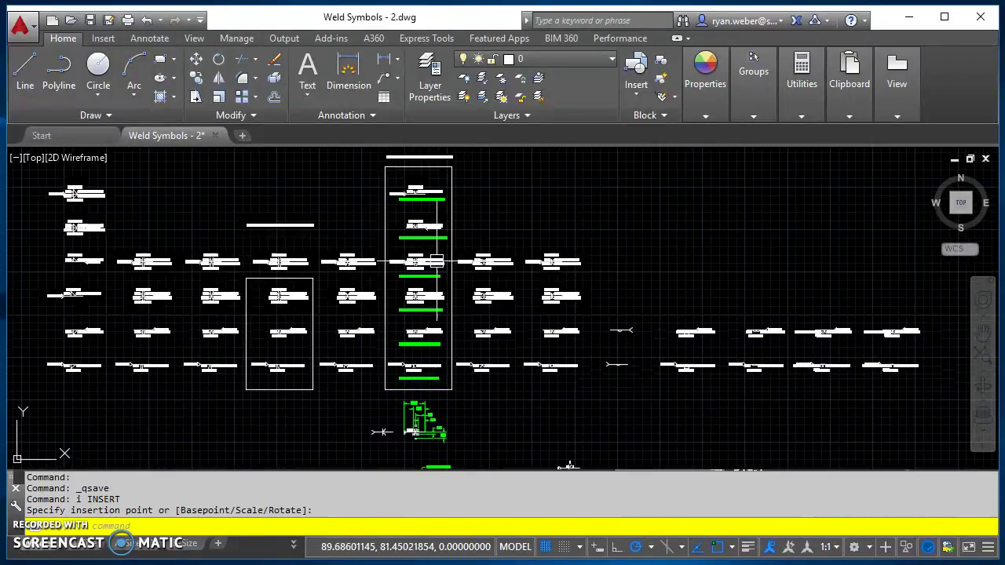
{"action": "scroll", "coordinate": [431, 198], "scroll_direction": "up", "scroll_amount": 7}
{"action": "mouse_move", "coordinate": [338, 274]}
{"action": "middle_mouse_down"}
{"action": "mouse_move", "coordinate": [417, 343]}
{"action": "mouse_move", "coordinate": [435, 330]}
{"action": "mouse_move", "coordinate": [426, 311]}
{"action": "middle_mouse_up"}
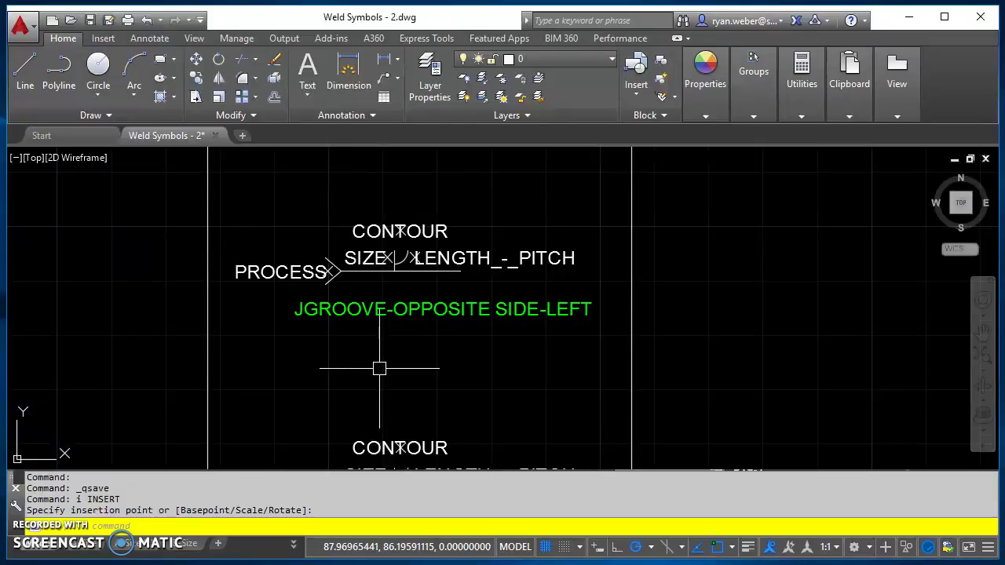
{"action": "mouse_move", "coordinate": [734, 406]}
{"action": "middle_mouse_down"}
{"action": "mouse_move", "coordinate": [756, 359]}
{"action": "mouse_move", "coordinate": [746, 206]}
{"action": "middle_mouse_up"}
{"action": "middle_click_drag", "start_coordinate": [653, 358], "coordinate": [660, 324]}
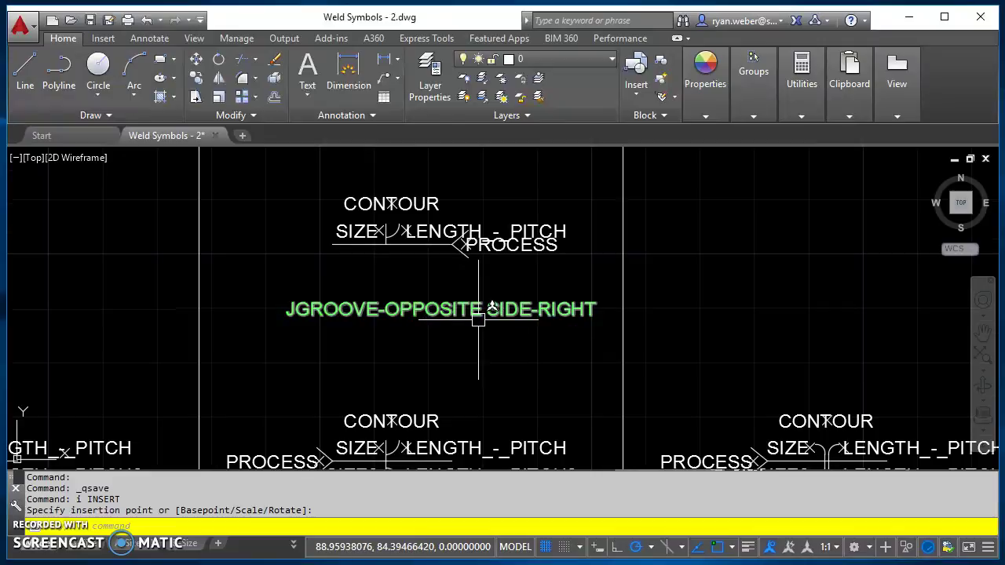
{"action": "mouse_move", "coordinate": [533, 382]}
{"action": "middle_mouse_down"}
{"action": "mouse_move", "coordinate": [533, 332]}
{"action": "mouse_move", "coordinate": [549, 332]}
{"action": "mouse_move", "coordinate": [564, 382]}
{"action": "mouse_move", "coordinate": [565, 339]}
{"action": "middle_mouse_up"}
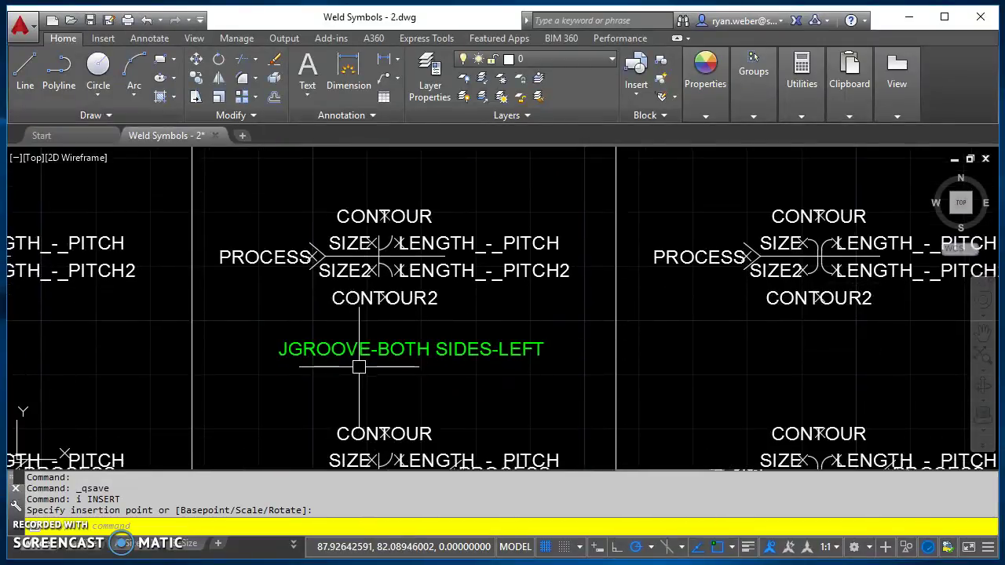
{"action": "mouse_move", "coordinate": [548, 385]}
{"action": "middle_mouse_down"}
{"action": "mouse_move", "coordinate": [558, 227]}
{"action": "mouse_move", "coordinate": [553, 308]}
{"action": "middle_mouse_up"}
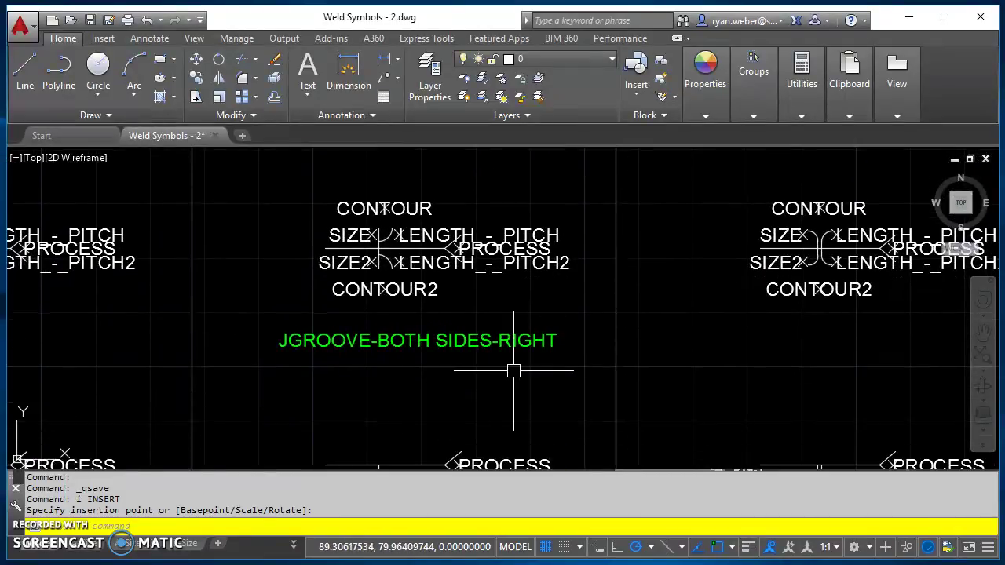
{"action": "middle_click_drag", "start_coordinate": [552, 411], "coordinate": [580, 257]}
{"action": "middle_click_drag", "start_coordinate": [610, 399], "coordinate": [630, 316]}
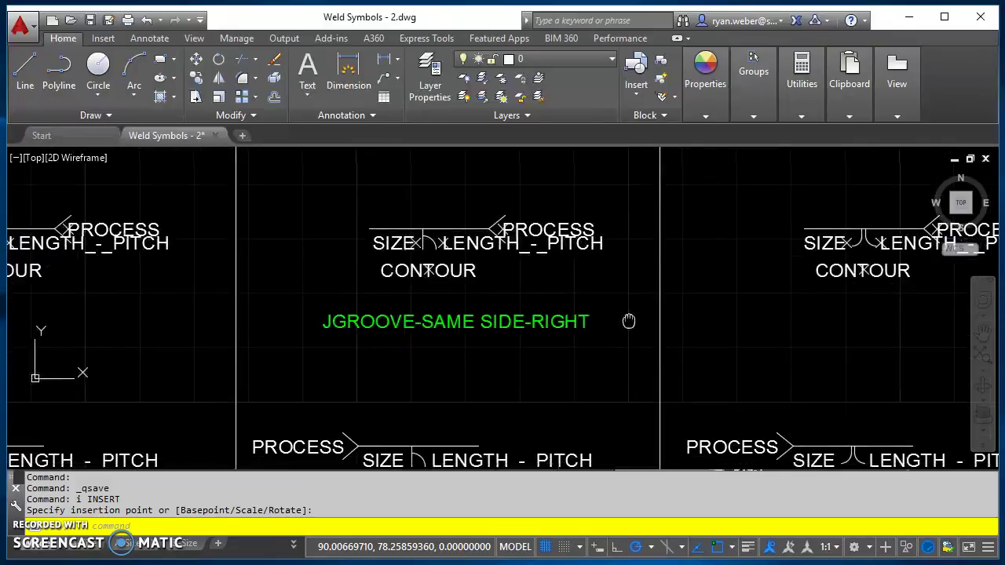
{"action": "middle_click_drag", "start_coordinate": [595, 367], "coordinate": [587, 238]}
{"action": "middle_click_drag", "start_coordinate": [566, 402], "coordinate": [583, 337]}
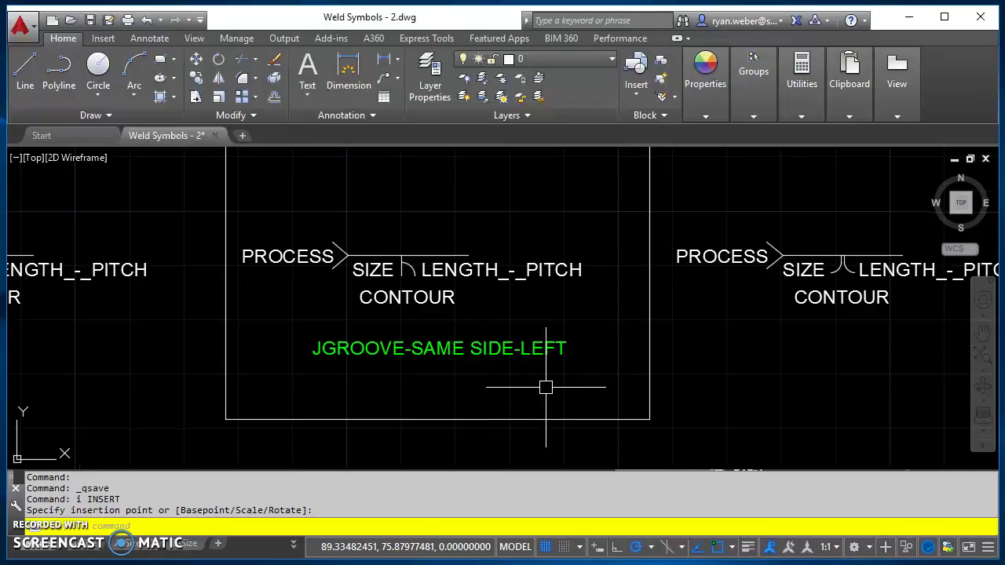
{"action": "scroll", "coordinate": [448, 228], "scroll_direction": "down", "scroll_amount": 5}
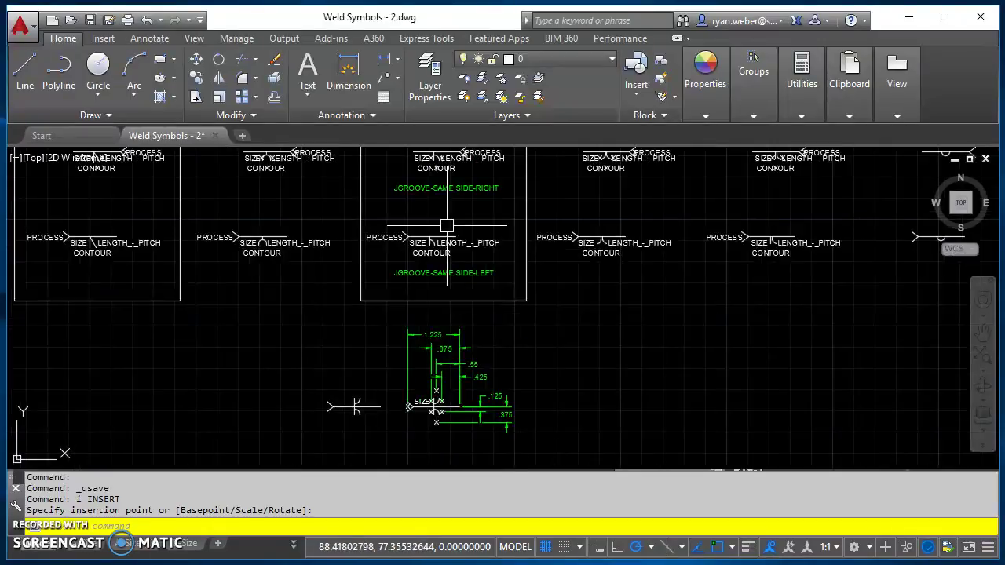
View the JGROOVE OPPOSITE SIDE-LEFT and SIDE-RIGHT symbols and cancel the pending insertion.
{"action": "mouse_move", "coordinate": [527, 219]}
{"action": "middle_mouse_down"}
{"action": "mouse_move", "coordinate": [453, 363]}
{"action": "mouse_move", "coordinate": [369, 284]}
{"action": "middle_mouse_up"}
{"action": "scroll", "coordinate": [365, 201], "scroll_direction": "up", "scroll_amount": 6}
{"action": "middle_click_drag", "start_coordinate": [365, 202], "coordinate": [483, 306]}
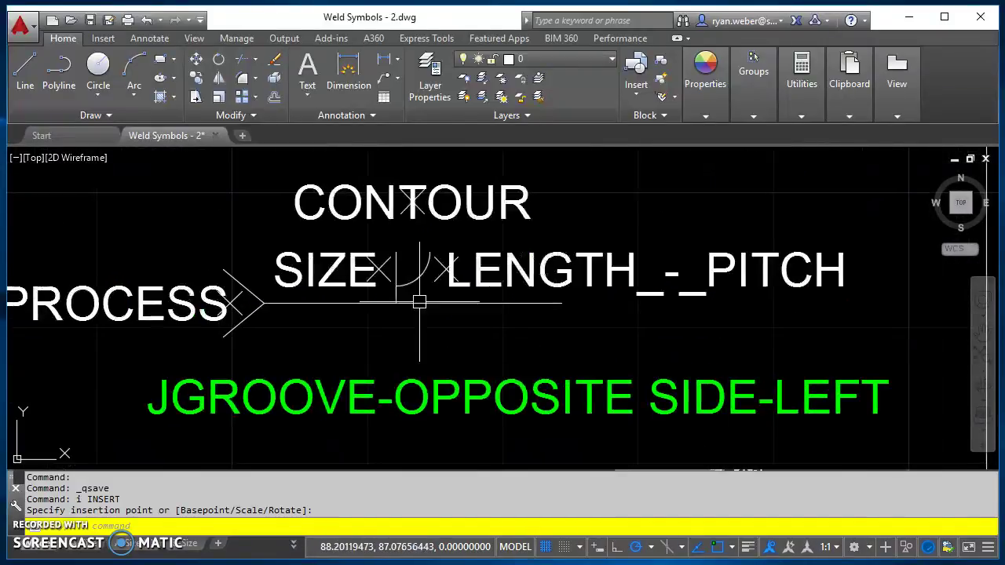
{"action": "left_click", "coordinate": [395, 274]}
{"action": "scroll", "coordinate": [439, 353], "scroll_direction": "down", "scroll_amount": 3}
{"action": "mouse_move", "coordinate": [439, 353]}
{"action": "middle_mouse_down"}
{"action": "mouse_move", "coordinate": [448, 265]}
{"action": "mouse_move", "coordinate": [460, 330]}
{"action": "mouse_move", "coordinate": [444, 344]}
{"action": "middle_mouse_up"}
{"action": "key", "text": "Escape"}
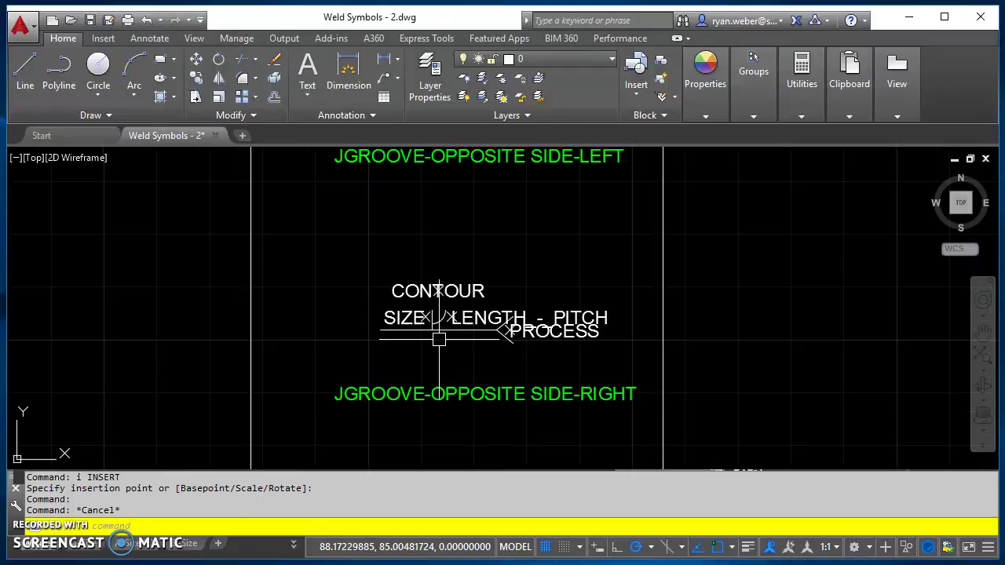
Pan down through the JGROOVE-BOTH SIDES-LEFT and BOTH SIDES-RIGHT symbols.
{"action": "scroll", "coordinate": [452, 348], "scroll_direction": "up", "scroll_amount": 4}
{"action": "scroll", "coordinate": [437, 339], "scroll_direction": "down", "scroll_amount": 2}
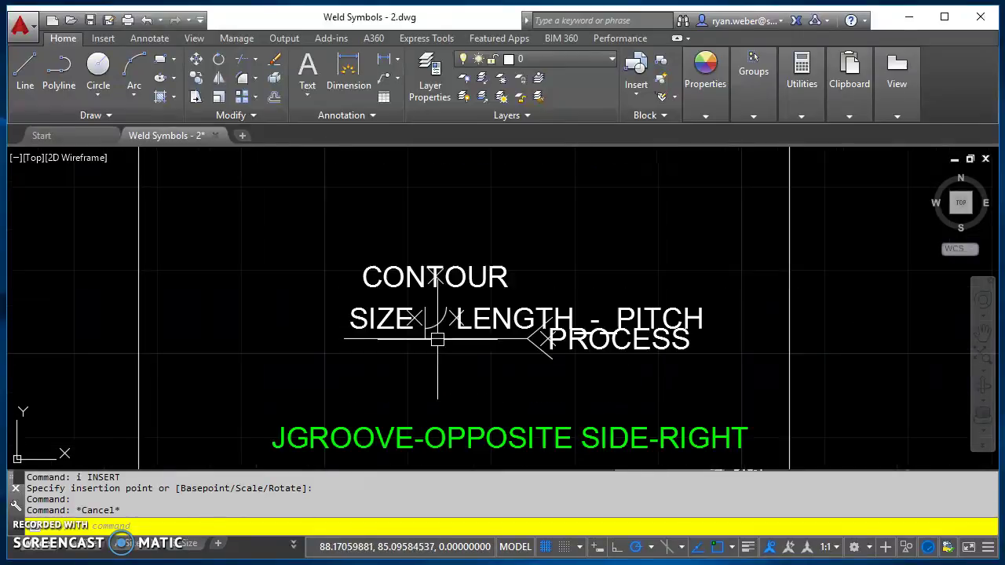
{"action": "middle_click_drag", "start_coordinate": [453, 395], "coordinate": [453, 188]}
{"action": "middle_click_drag", "start_coordinate": [489, 393], "coordinate": [488, 229]}
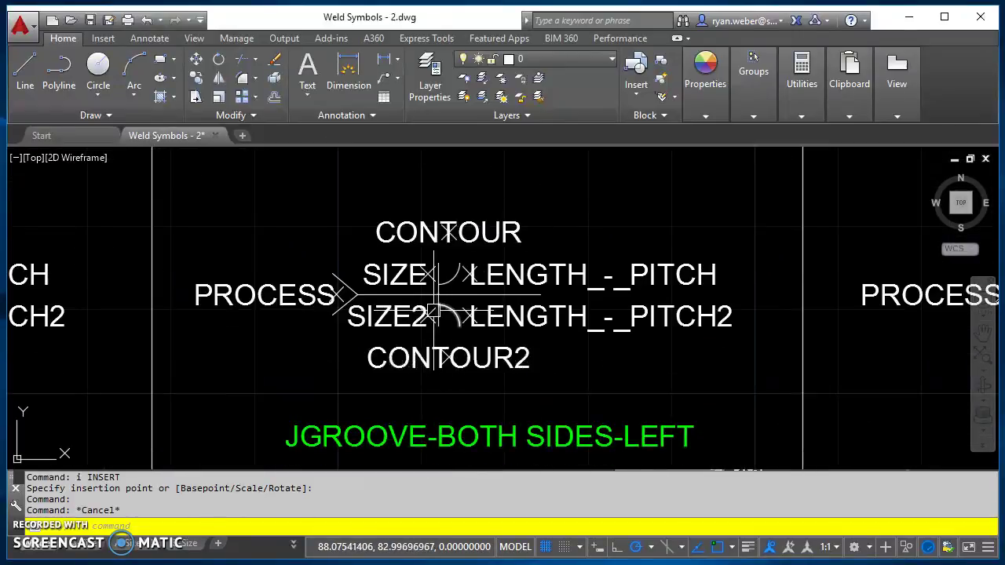
{"action": "mouse_move", "coordinate": [476, 368]}
{"action": "middle_mouse_down"}
{"action": "mouse_move", "coordinate": [476, 218]}
{"action": "mouse_move", "coordinate": [480, 234]}
{"action": "middle_mouse_up"}
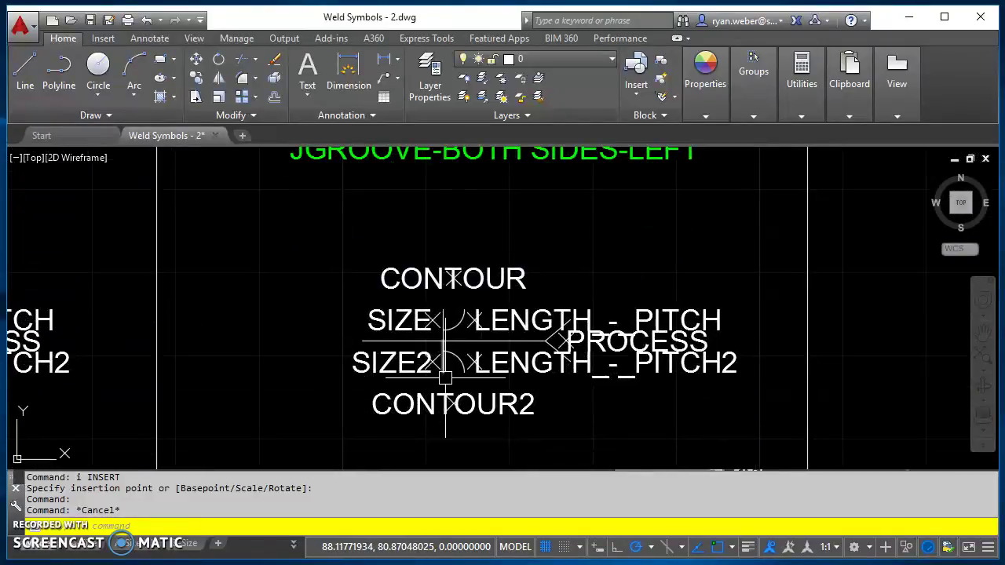
{"action": "middle_click_drag", "start_coordinate": [445, 377], "coordinate": [451, 213]}
{"action": "middle_click_drag", "start_coordinate": [466, 363], "coordinate": [476, 211]}
{"action": "scroll", "coordinate": [493, 390], "scroll_direction": "down", "scroll_amount": 5}
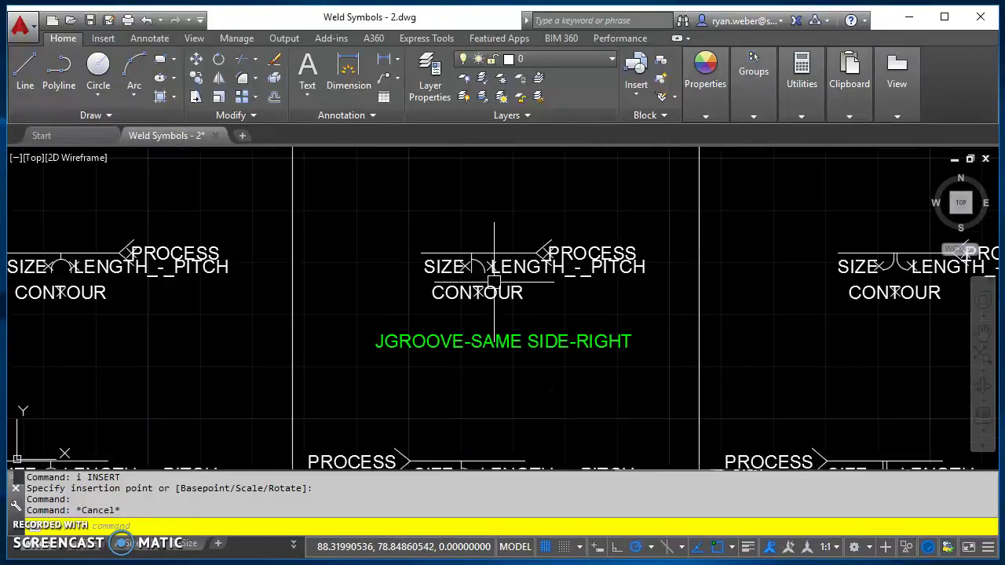
Pan among the same-side, opposite-side and both-sides J-groove blocks to compare them.
{"action": "middle_click_drag", "start_coordinate": [498, 410], "coordinate": [498, 310]}
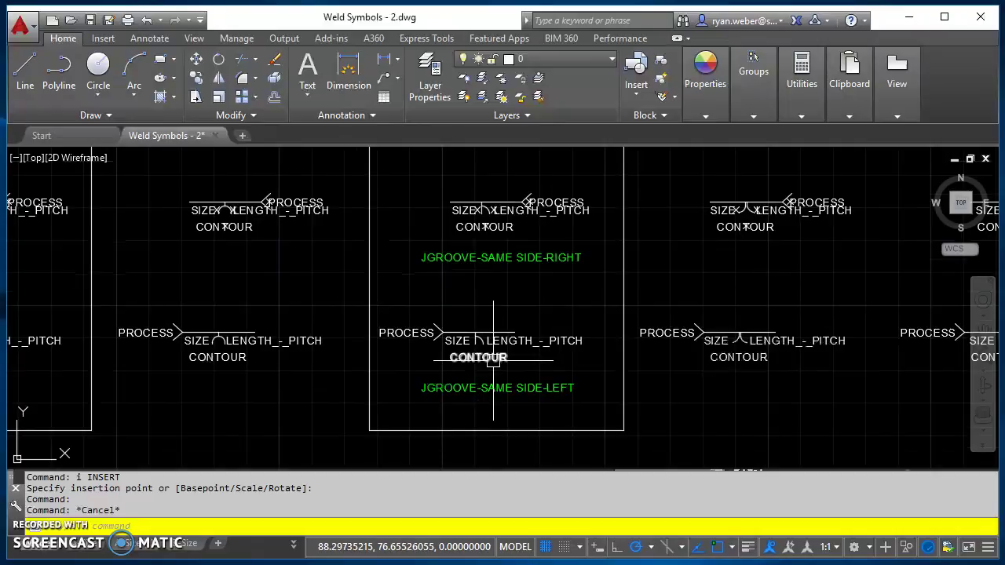
{"action": "scroll", "coordinate": [482, 359], "scroll_direction": "up", "scroll_amount": 5}
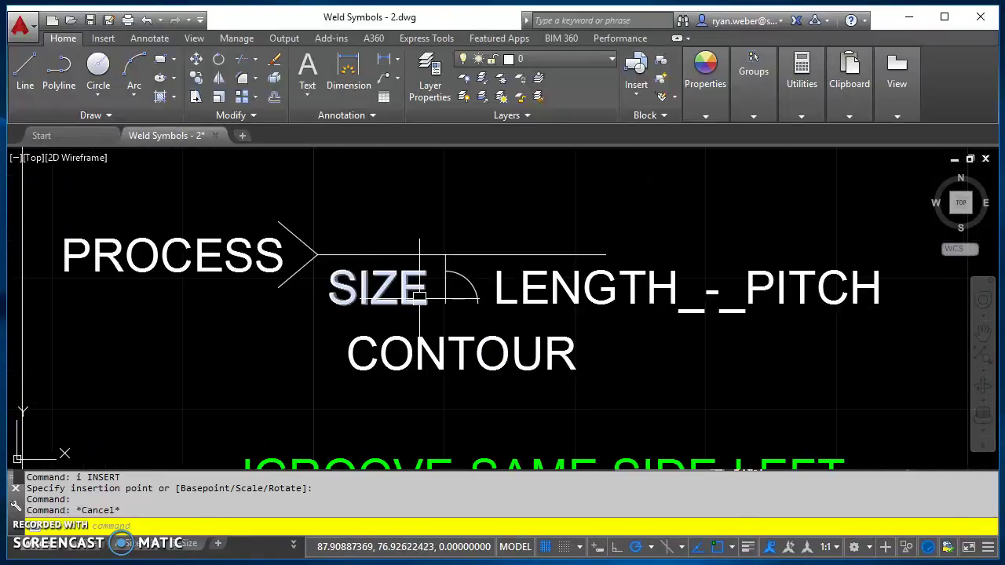
{"action": "scroll", "coordinate": [415, 291], "scroll_direction": "down", "scroll_amount": 5}
{"action": "mouse_move", "coordinate": [406, 258]}
{"action": "middle_mouse_down"}
{"action": "mouse_move", "coordinate": [422, 291]}
{"action": "mouse_move", "coordinate": [435, 247]}
{"action": "mouse_move", "coordinate": [343, 222]}
{"action": "mouse_move", "coordinate": [314, 274]}
{"action": "mouse_move", "coordinate": [337, 364]}
{"action": "mouse_move", "coordinate": [333, 295]}
{"action": "mouse_move", "coordinate": [341, 441]}
{"action": "middle_mouse_up"}
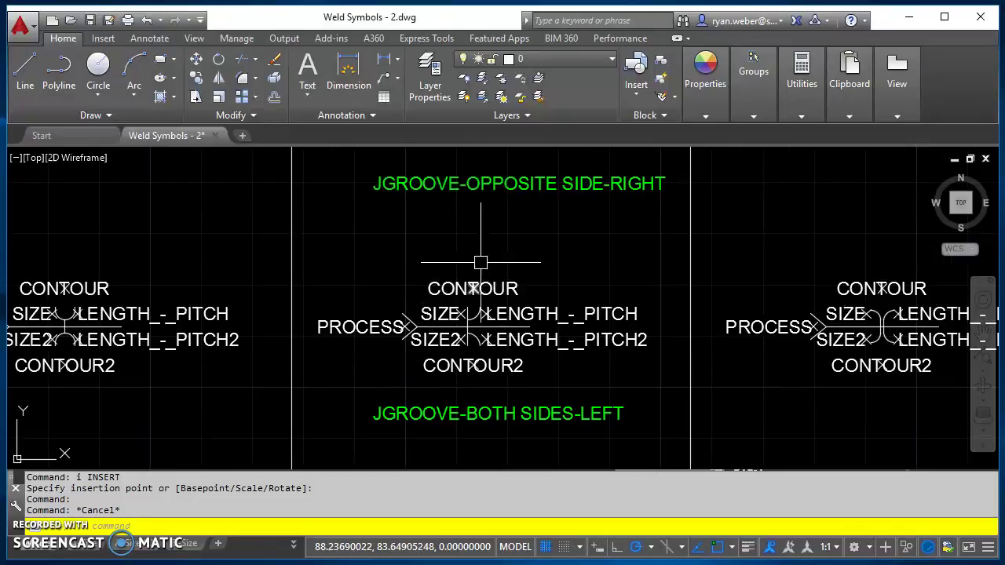
{"action": "mouse_move", "coordinate": [480, 250]}
{"action": "middle_mouse_down"}
{"action": "mouse_move", "coordinate": [478, 288]}
{"action": "mouse_move", "coordinate": [450, 305]}
{"action": "middle_mouse_up"}
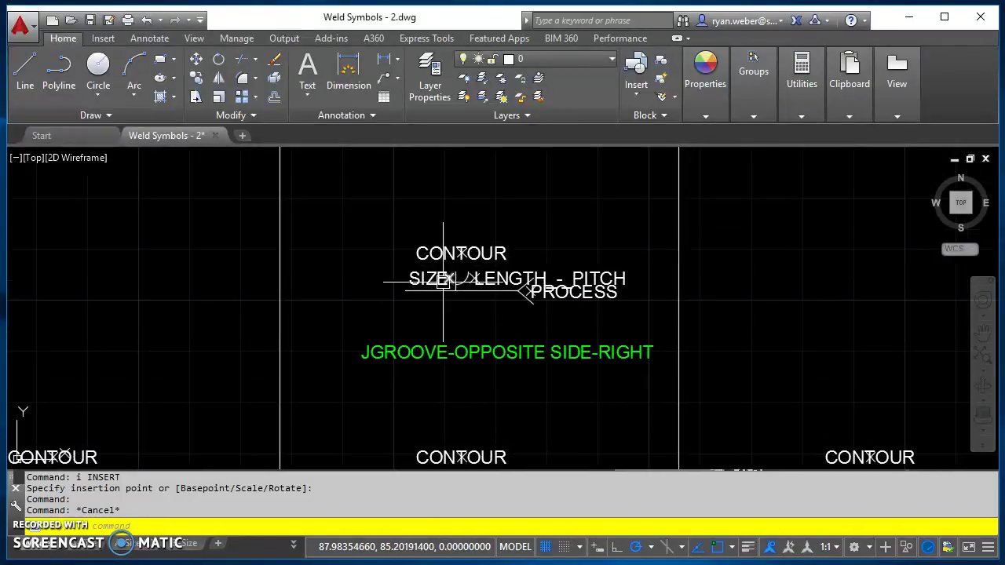
{"action": "mouse_move", "coordinate": [491, 332]}
{"action": "middle_mouse_down"}
{"action": "mouse_move", "coordinate": [440, 240]}
{"action": "mouse_move", "coordinate": [450, 456]}
{"action": "middle_mouse_up"}
{"action": "mouse_move", "coordinate": [459, 287]}
{"action": "middle_mouse_down"}
{"action": "mouse_move", "coordinate": [463, 397]}
{"action": "mouse_move", "coordinate": [444, 274]}
{"action": "mouse_move", "coordinate": [468, 291]}
{"action": "middle_mouse_up"}
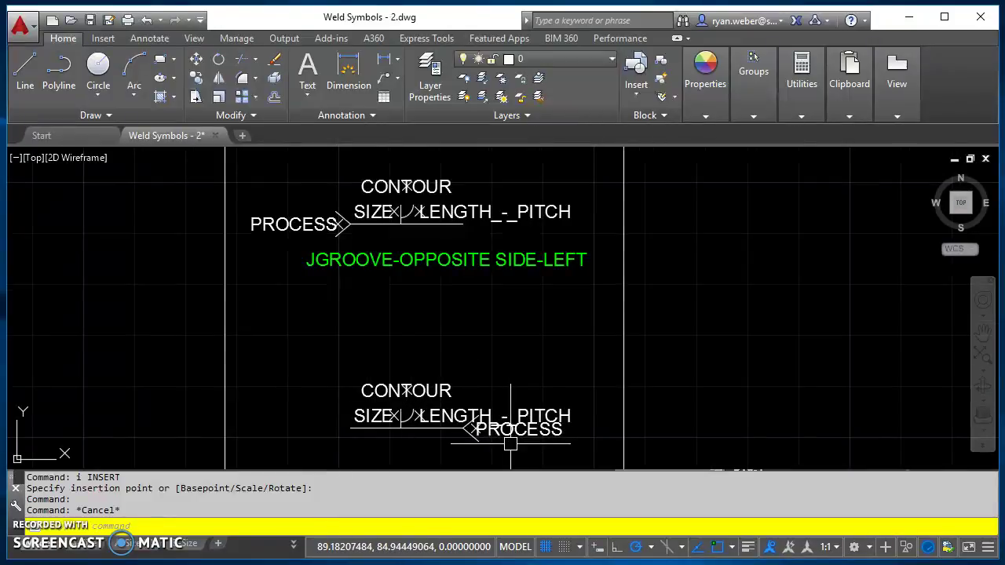
{"action": "middle_click_drag", "start_coordinate": [511, 426], "coordinate": [508, 346]}
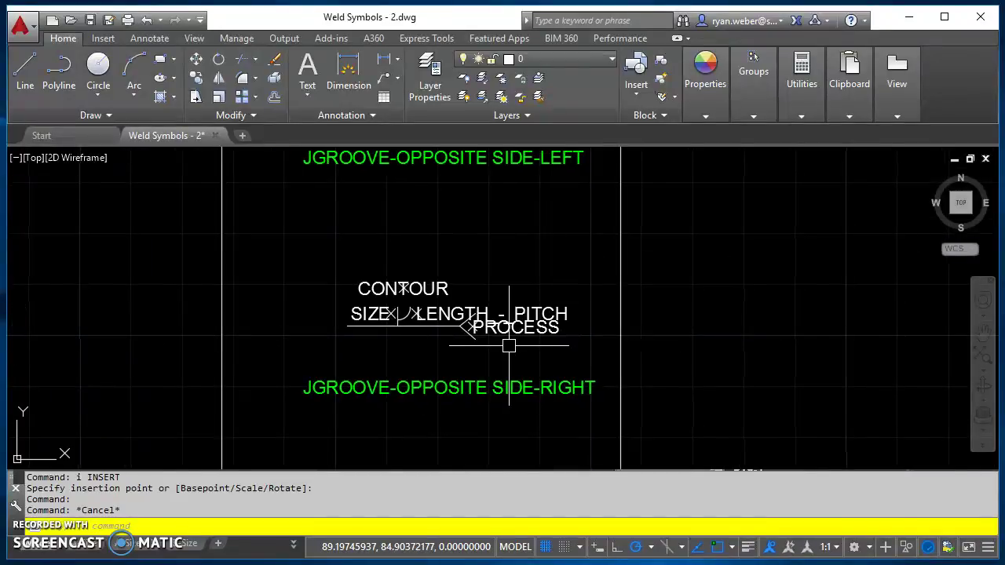
{"action": "scroll", "coordinate": [508, 345], "scroll_direction": "down", "scroll_amount": 2}
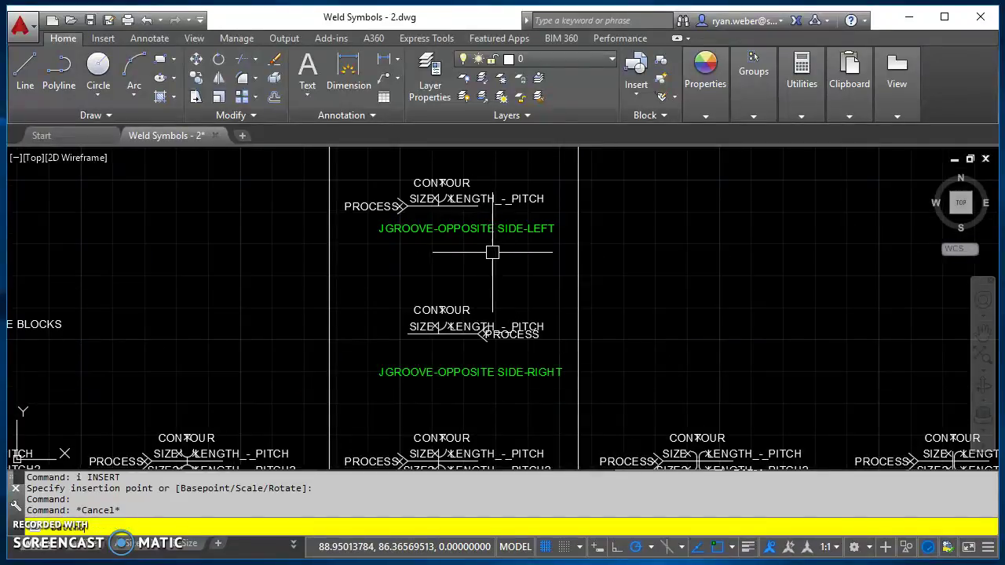
{"action": "type", "text": "battman"}
{"action": "key", "text": "Return"}
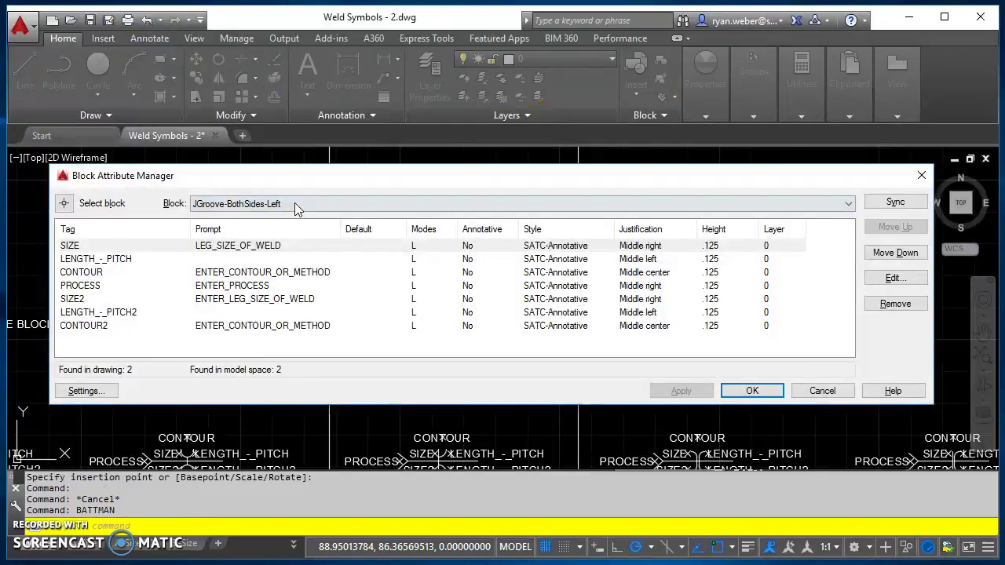
{"action": "left_click", "coordinate": [297, 205]}
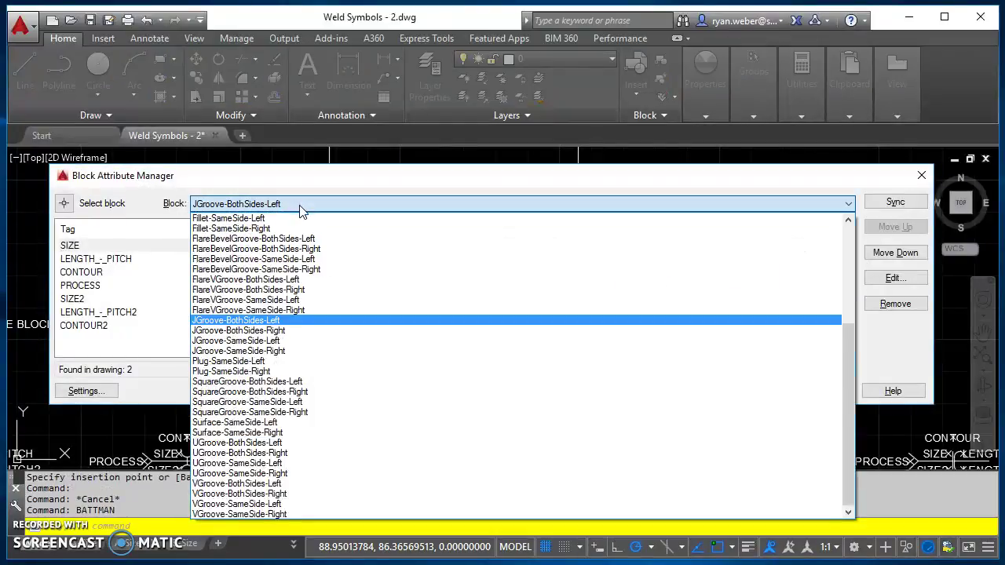
{"action": "left_click", "coordinate": [276, 330]}
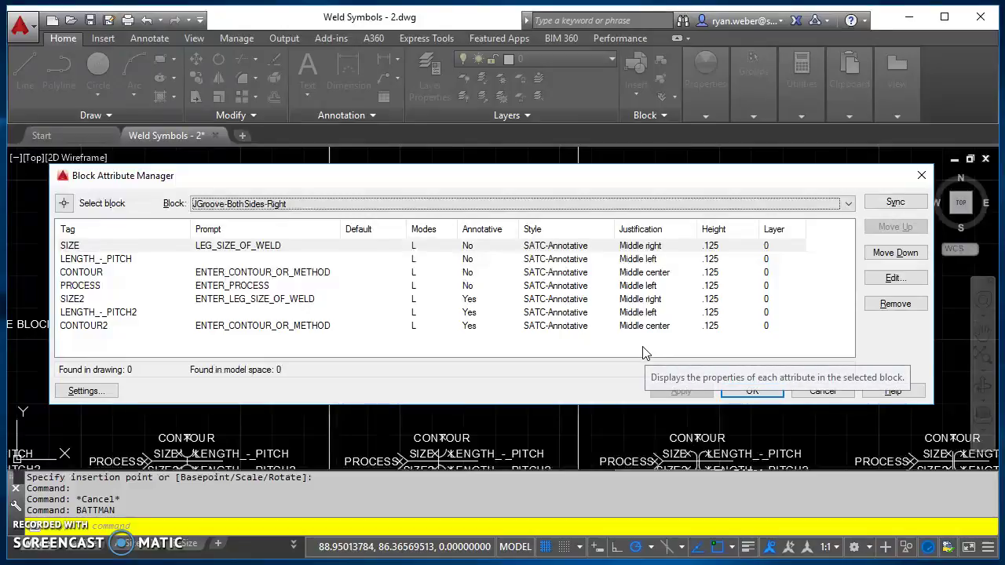
{"action": "left_click", "coordinate": [920, 179]}
{"action": "scroll", "coordinate": [561, 375], "scroll_direction": "down", "scroll_amount": 6}
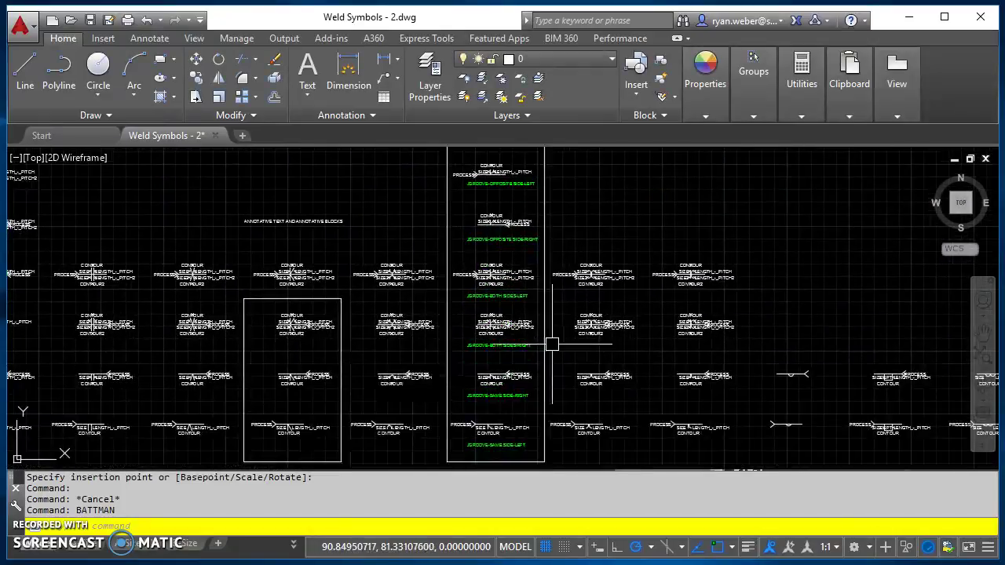
{"action": "mouse_move", "coordinate": [548, 360]}
{"action": "middle_mouse_down"}
{"action": "mouse_move", "coordinate": [549, 314]}
{"action": "mouse_move", "coordinate": [536, 349]}
{"action": "mouse_move", "coordinate": [531, 267]}
{"action": "mouse_move", "coordinate": [534, 289]}
{"action": "middle_mouse_up"}
{"action": "scroll", "coordinate": [556, 414], "scroll_direction": "up", "scroll_amount": 3}
{"action": "scroll", "coordinate": [683, 403], "scroll_direction": "up", "scroll_amount": 3}
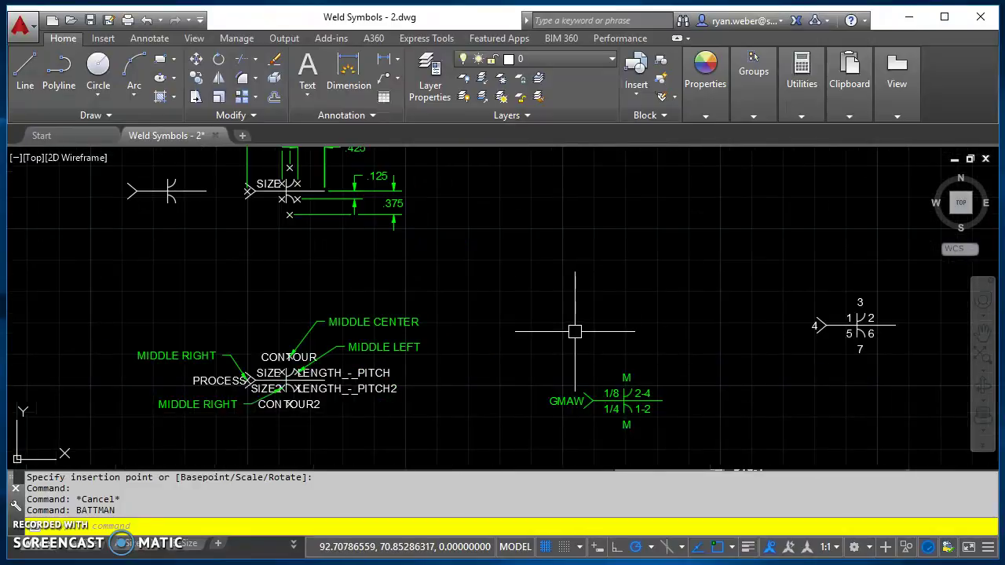